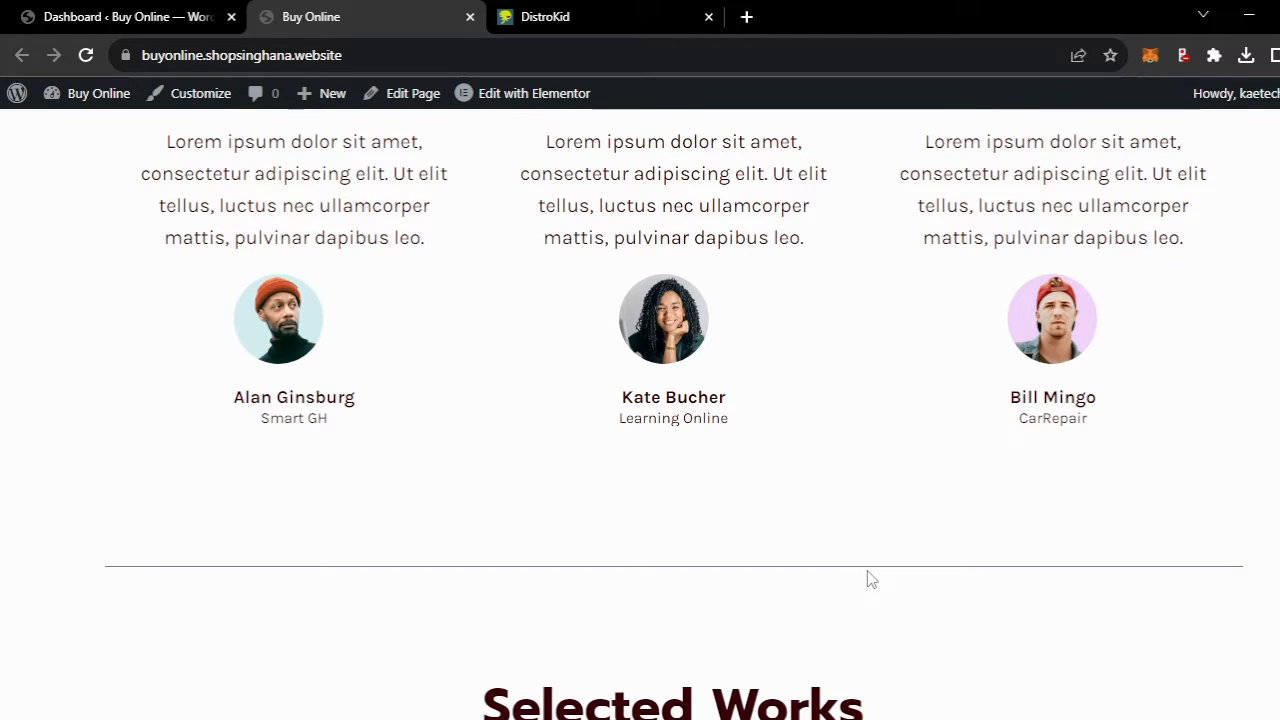
- Look through the Buy Online homepage from the testimonials down to the footer
{"action": "scroll", "coordinate": [868, 574], "scroll_direction": "down", "scroll_amount": 15}
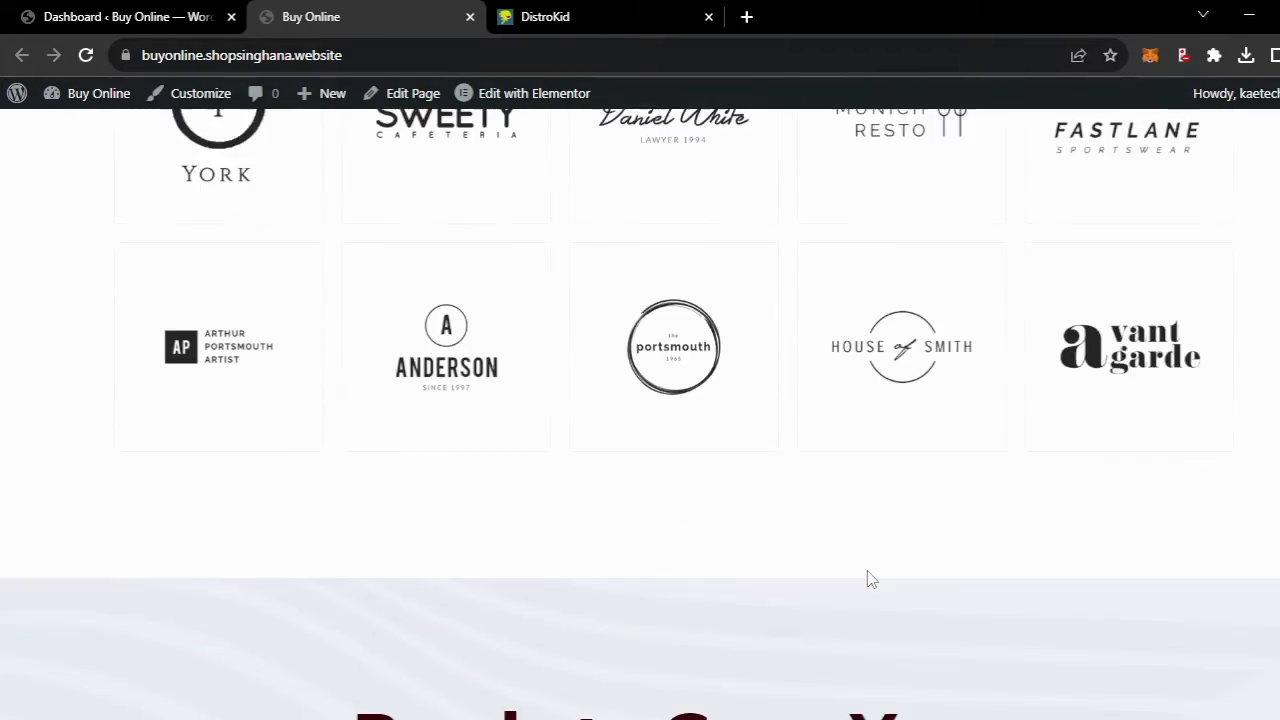
{"action": "scroll", "coordinate": [868, 578], "scroll_direction": "down", "scroll_amount": 8}
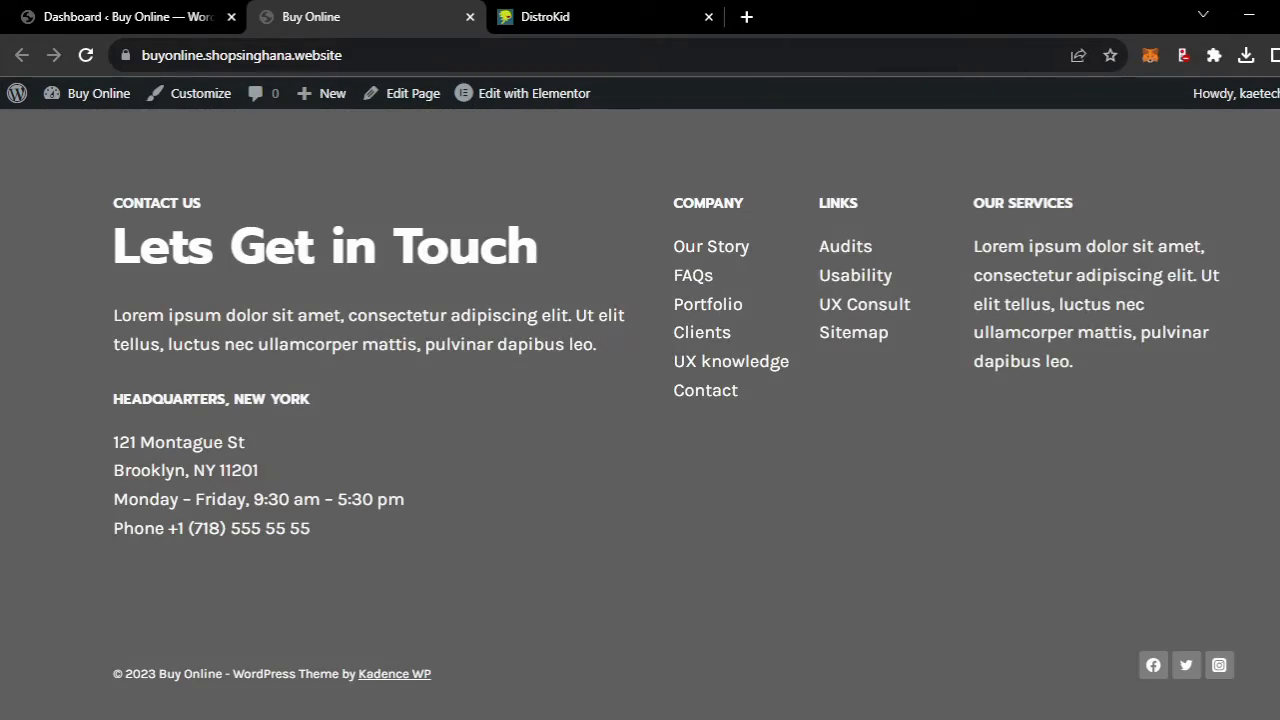
{"action": "key", "text": "Home"}
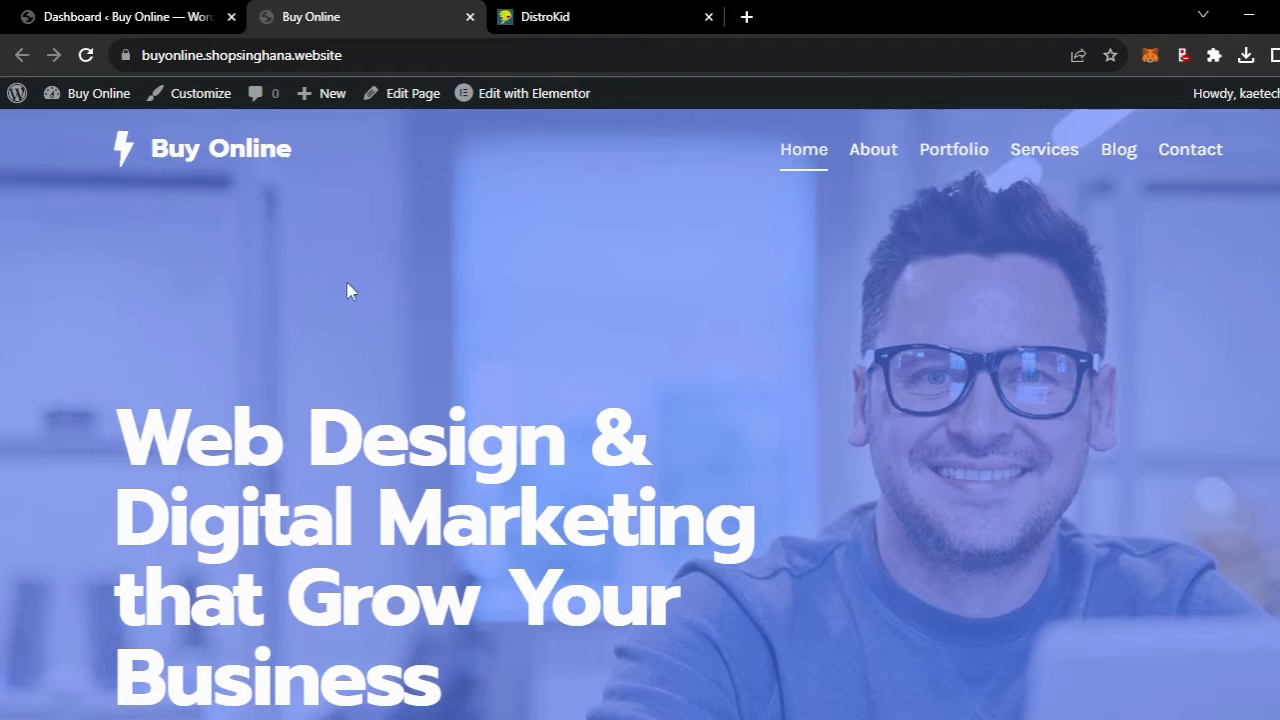
- Switch to the site's WordPress dashboard and dismiss the welcome panel
{"action": "left_click", "coordinate": [127, 20]}
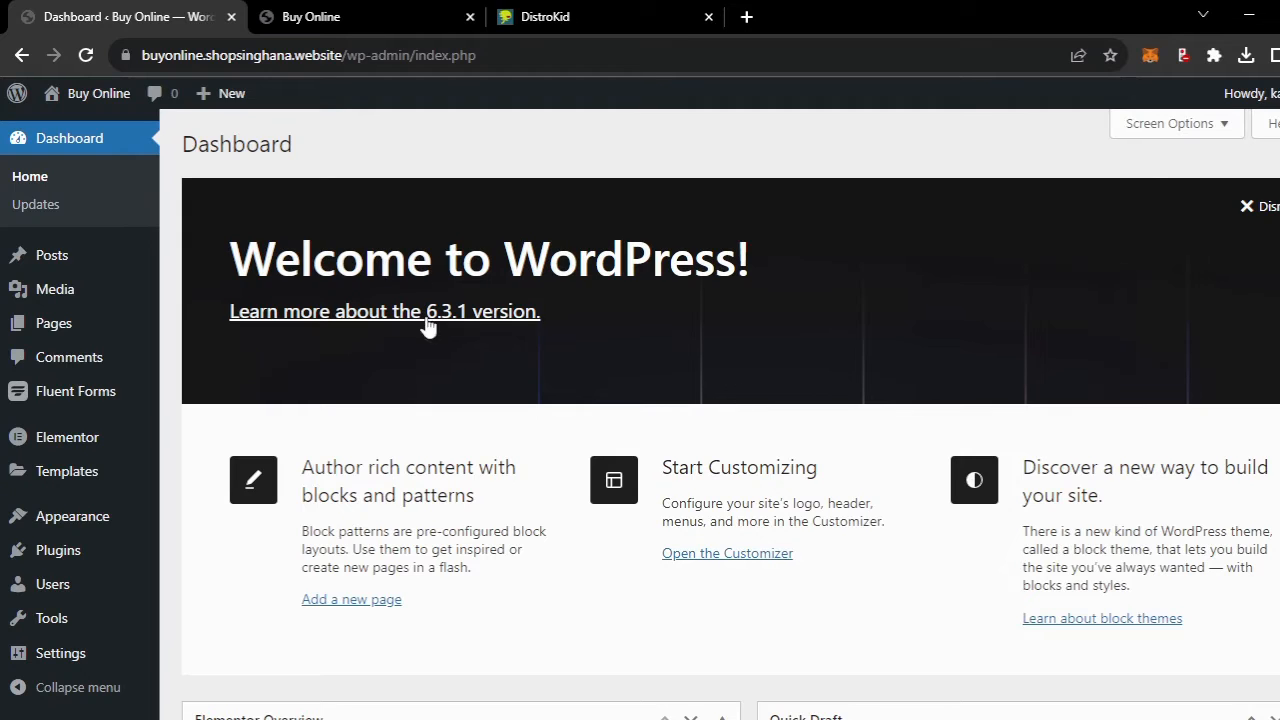
{"action": "left_click", "coordinate": [1247, 206]}
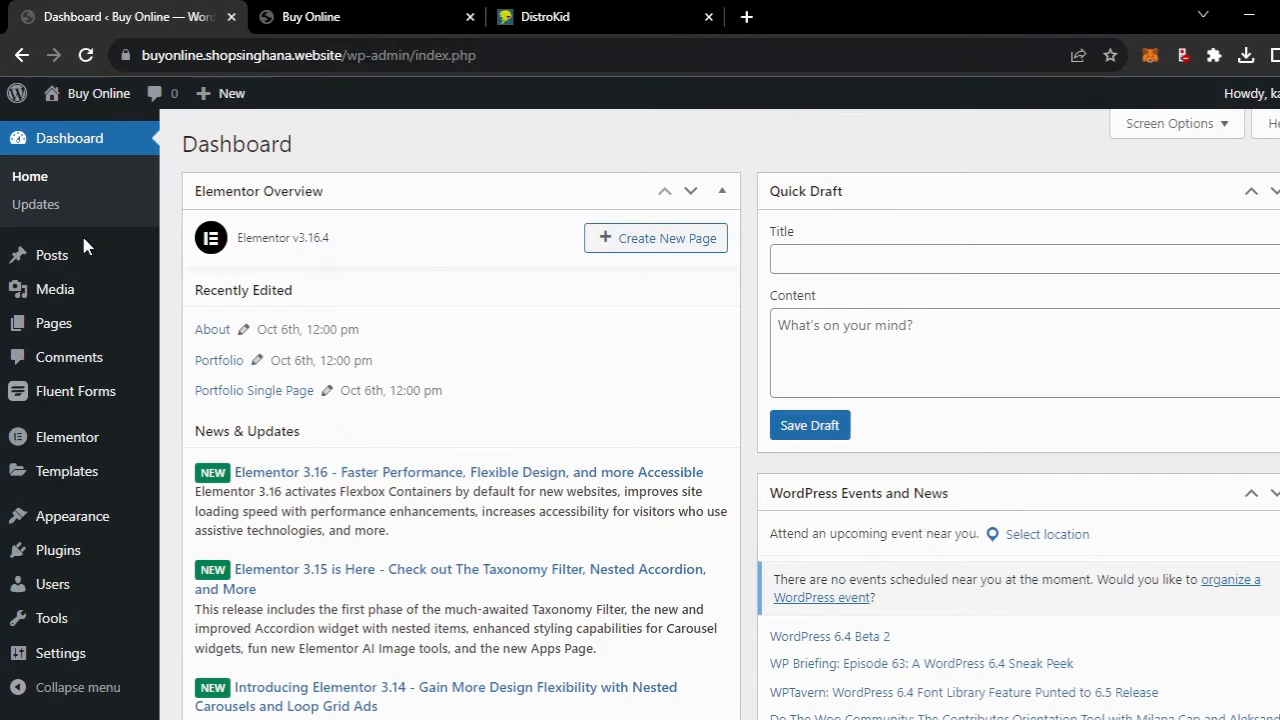
- Search the plugin directory for woocommerce, then install and activate the WooCommerce plugin by Automattic
{"action": "mouse_move", "coordinate": [59, 562]}
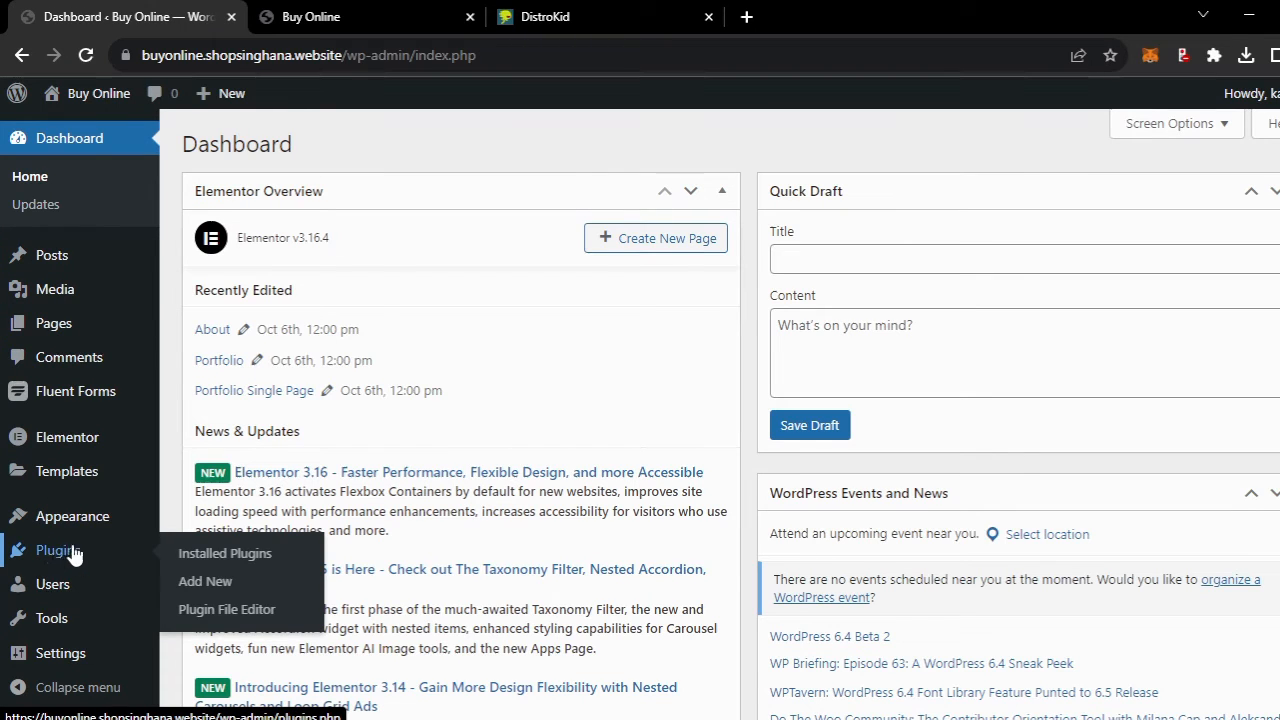
{"action": "left_click", "coordinate": [211, 582]}
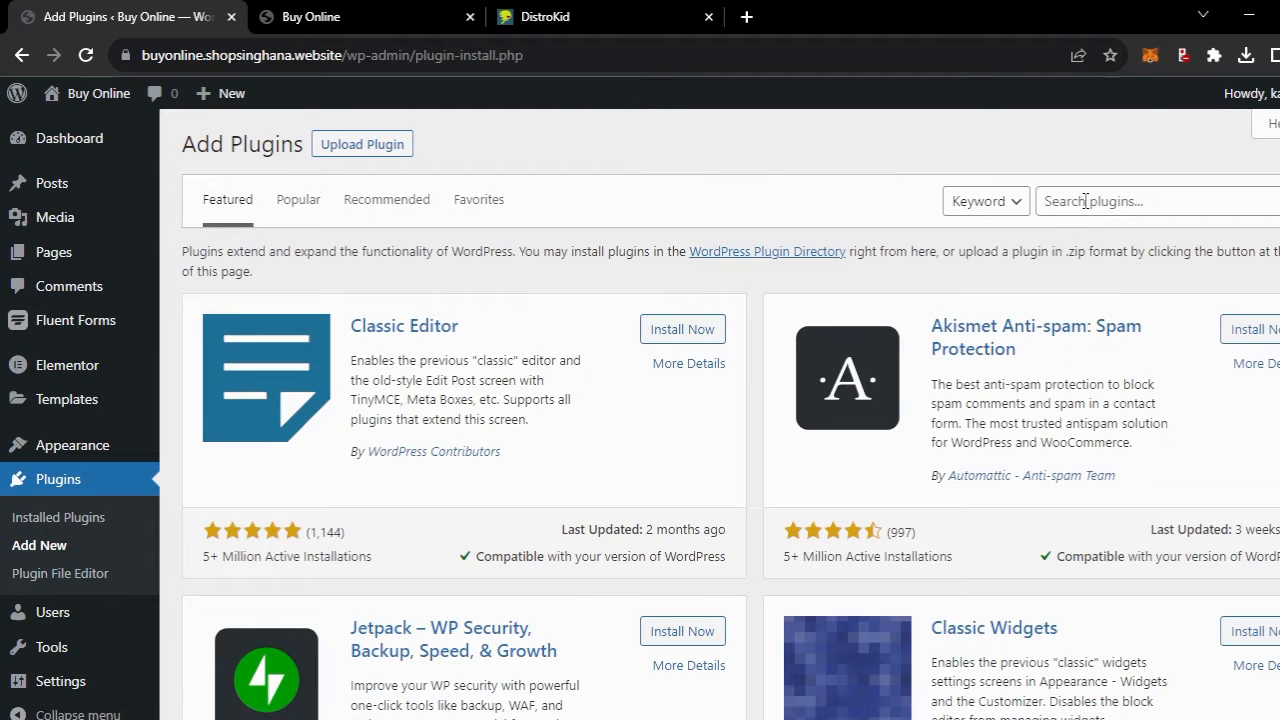
{"action": "left_click", "coordinate": [1085, 200]}
{"action": "type", "text": "woocommerce"}
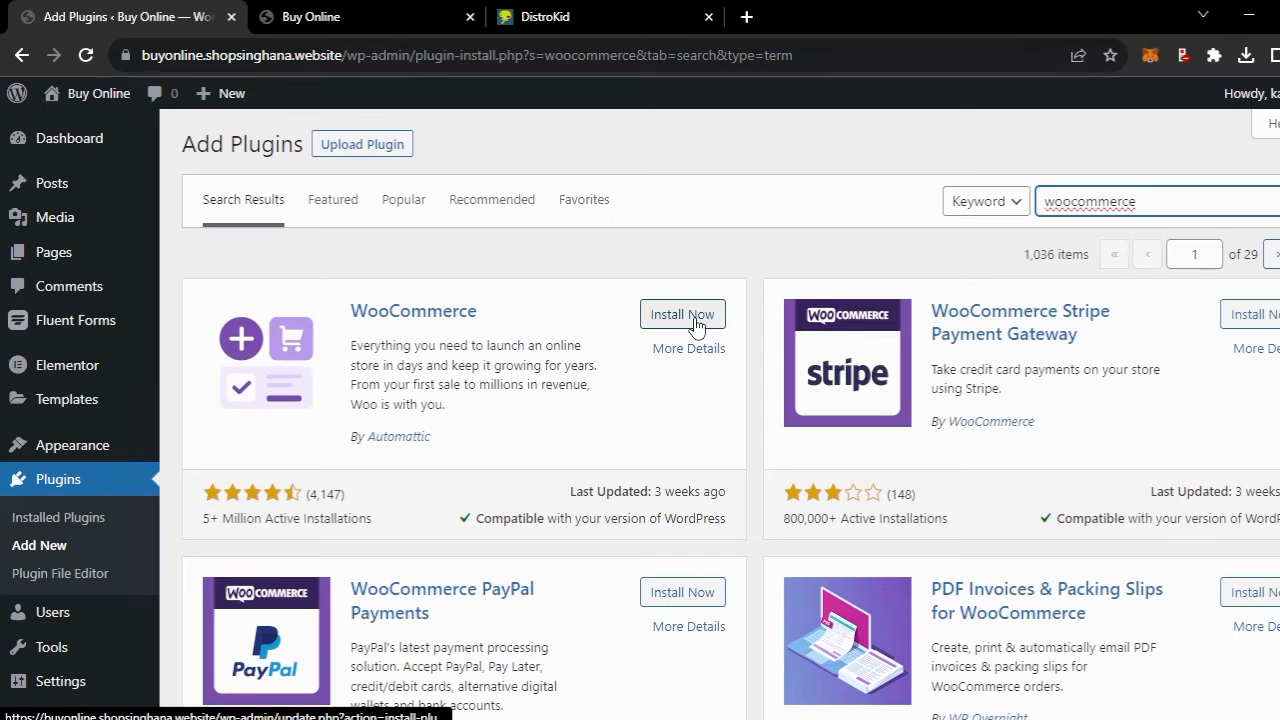
{"action": "left_click", "coordinate": [692, 316]}
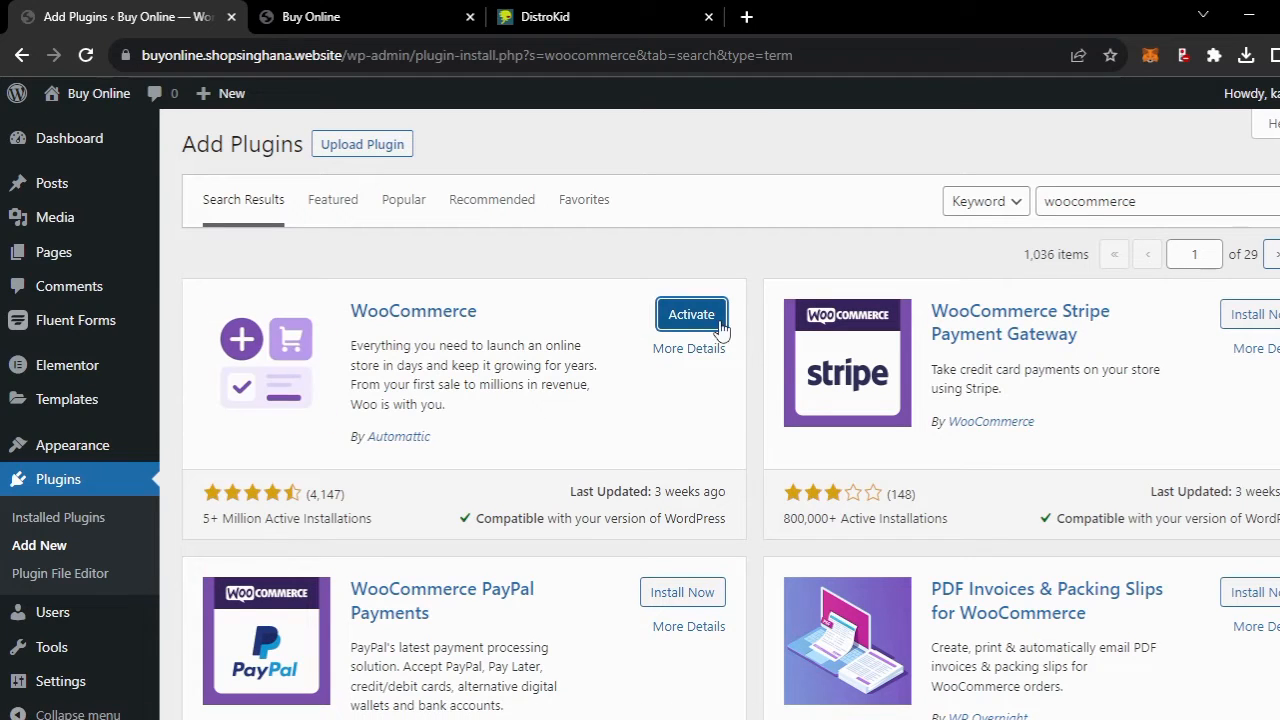
{"action": "left_click", "coordinate": [716, 318]}
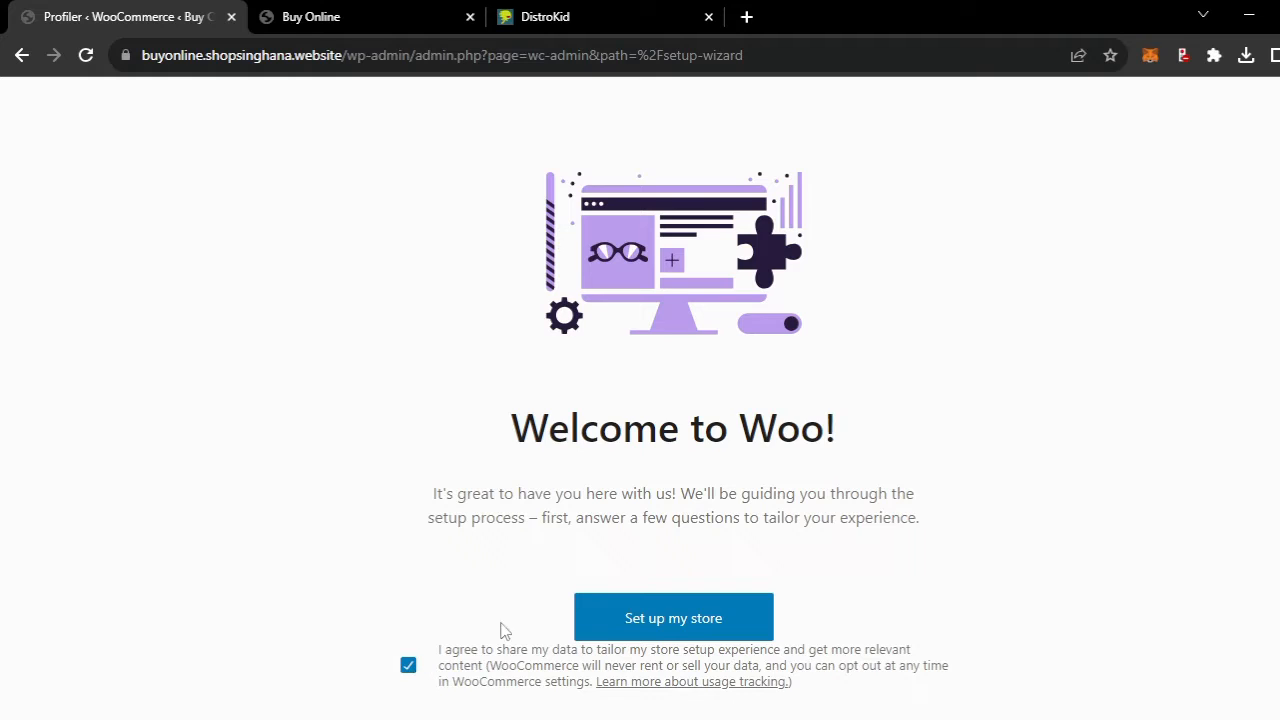
- Start the WooCommerce store setup and continue with the "I'm just starting my business" profile
{"action": "left_click", "coordinate": [668, 620]}
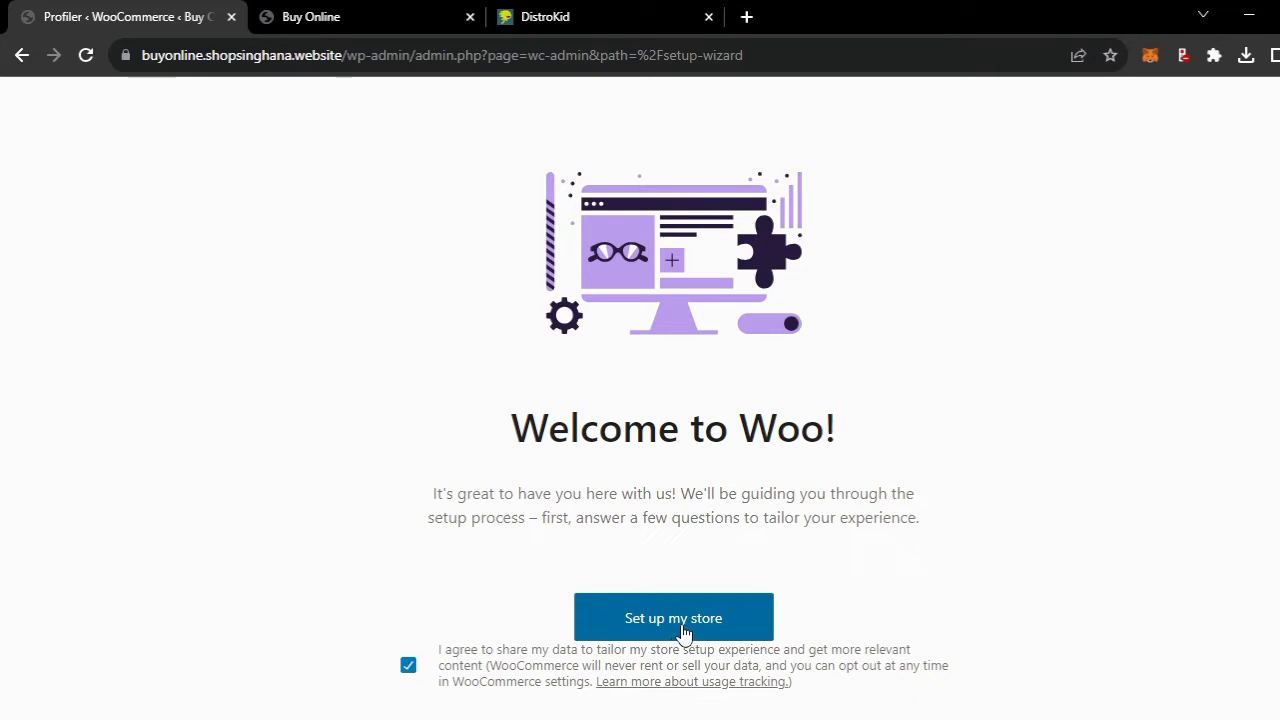
{"action": "left_click", "coordinate": [685, 630]}
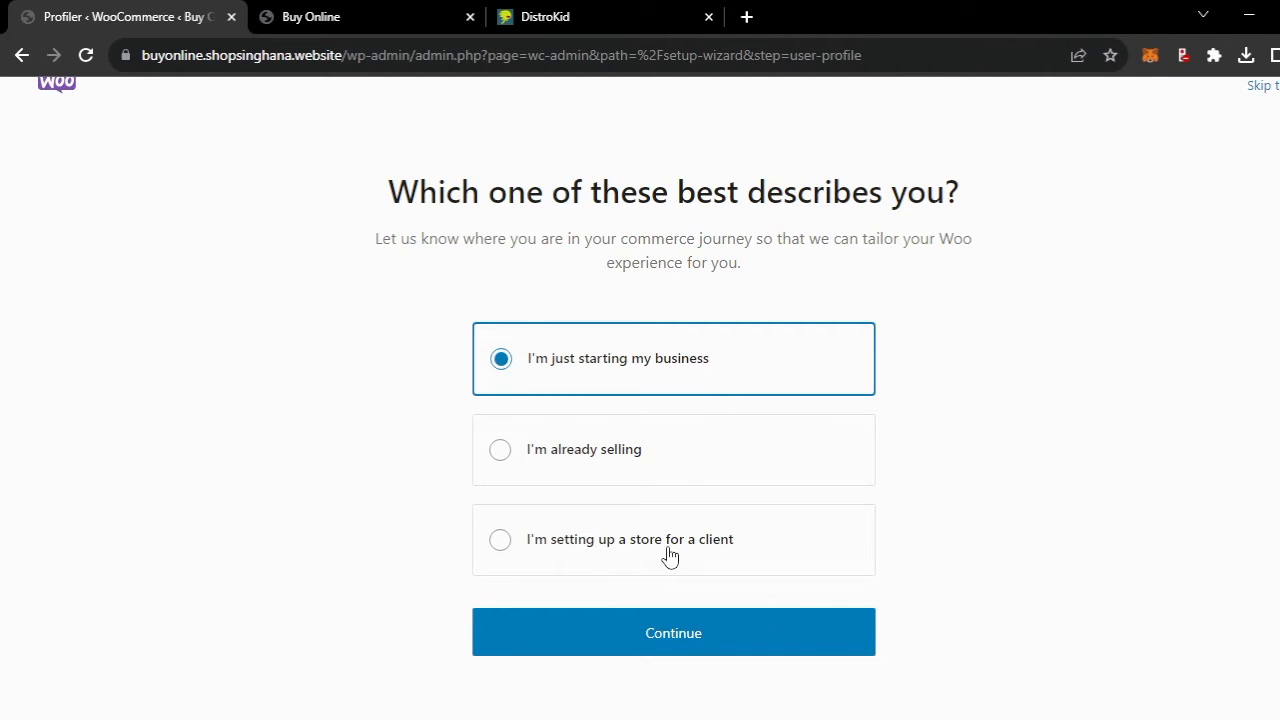
{"action": "left_click", "coordinate": [657, 636]}
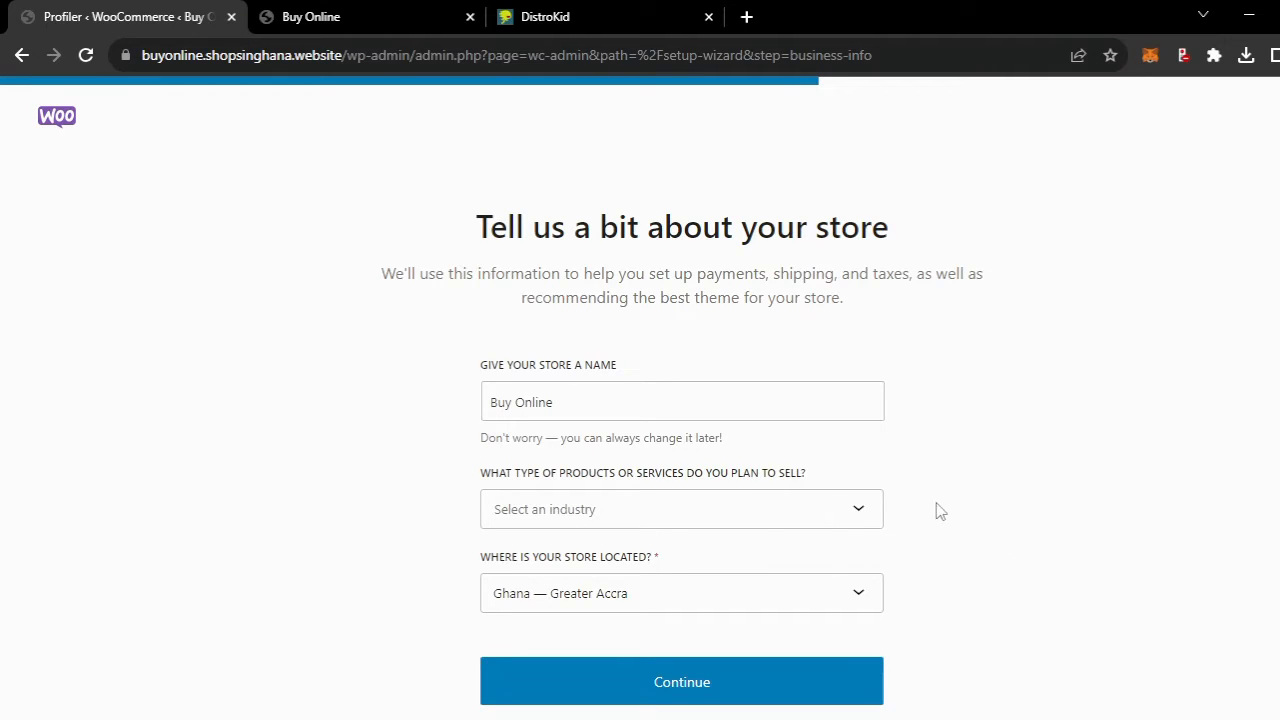
- Set the store's industry to Electronics and computers, keep Ghana — Greater Accra as its location, and submit the store details
{"action": "left_click", "coordinate": [829, 502]}
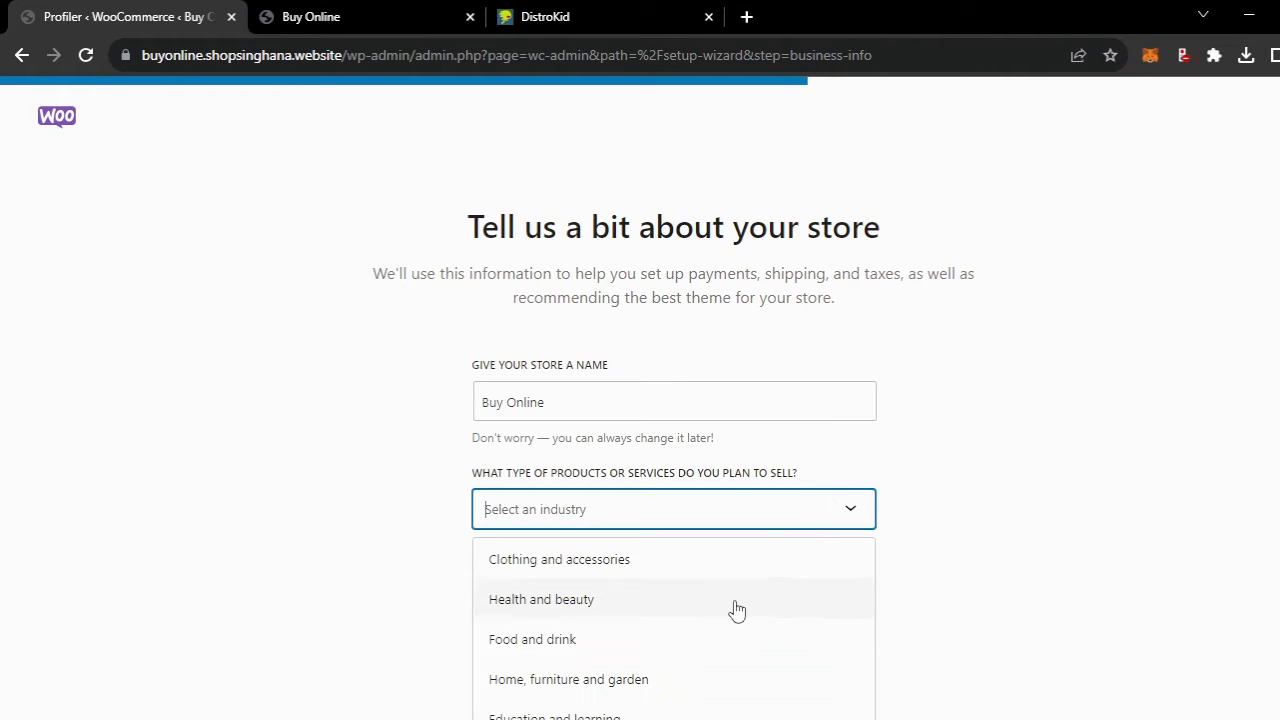
{"action": "scroll", "coordinate": [693, 590], "scroll_direction": "down", "scroll_amount": 1}
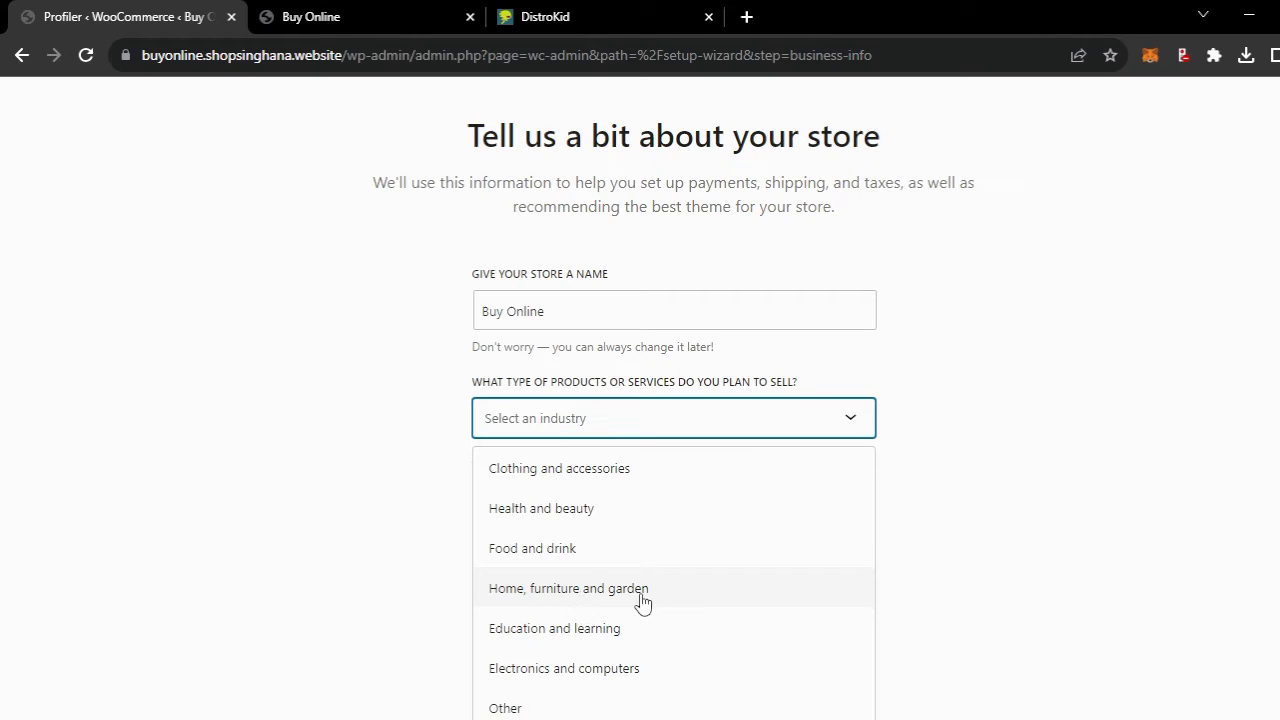
{"action": "left_click", "coordinate": [551, 668]}
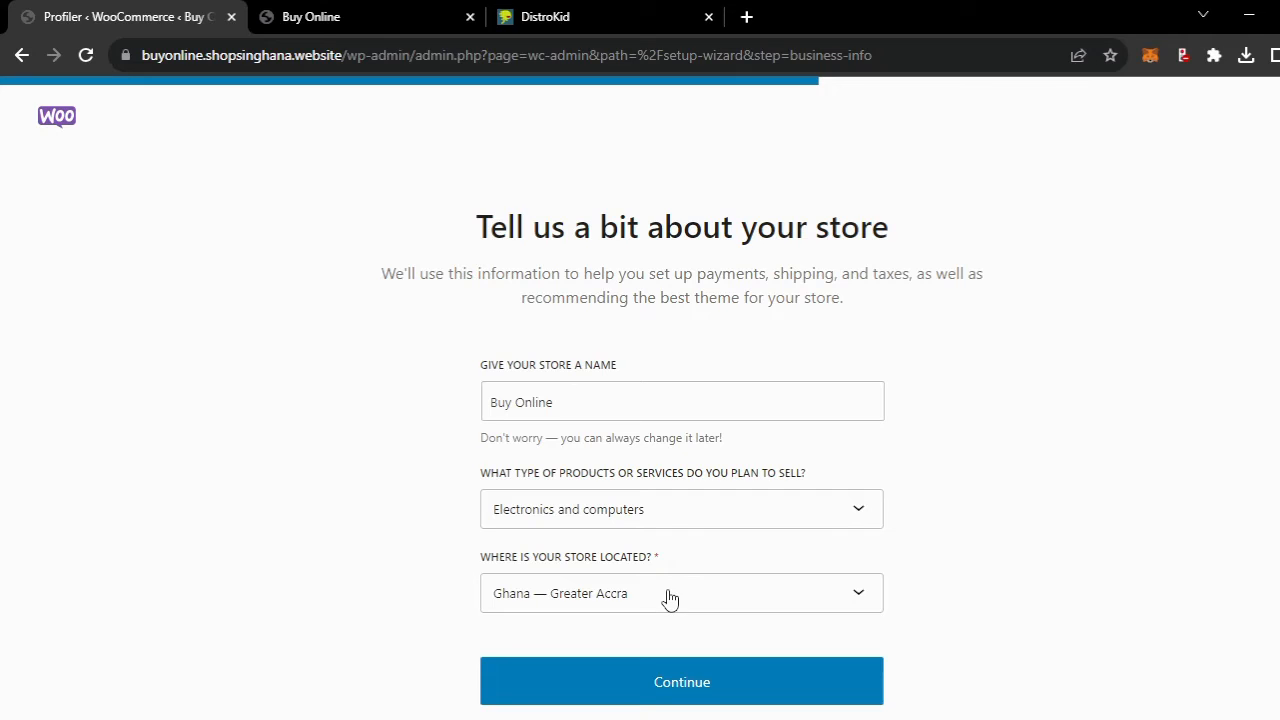
{"action": "left_click", "coordinate": [855, 595]}
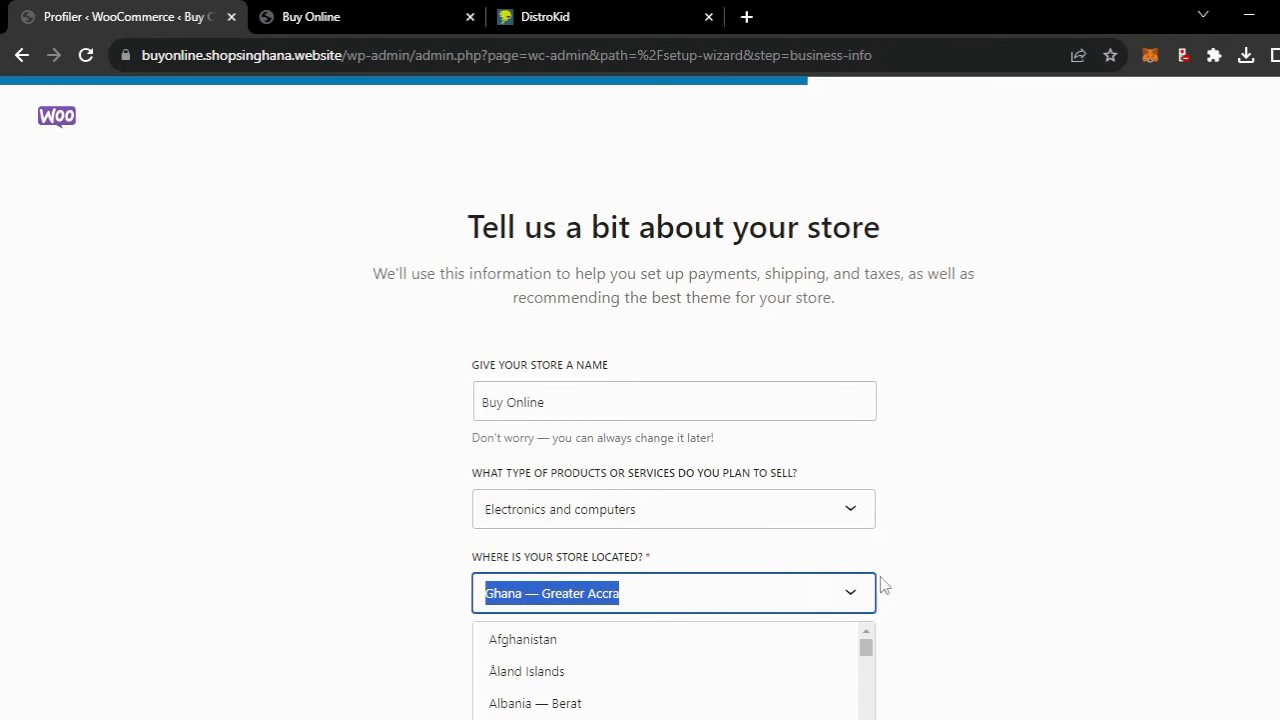
{"action": "left_click", "coordinate": [929, 620]}
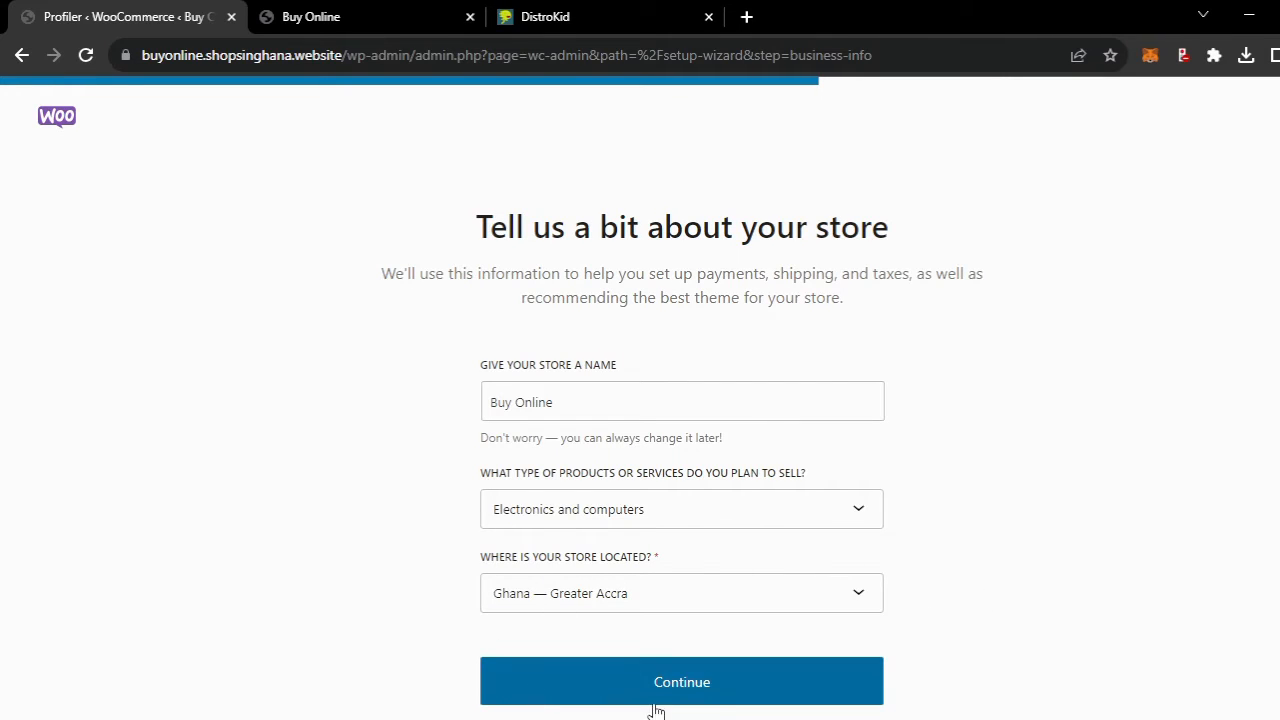
{"action": "left_click", "coordinate": [680, 684]}
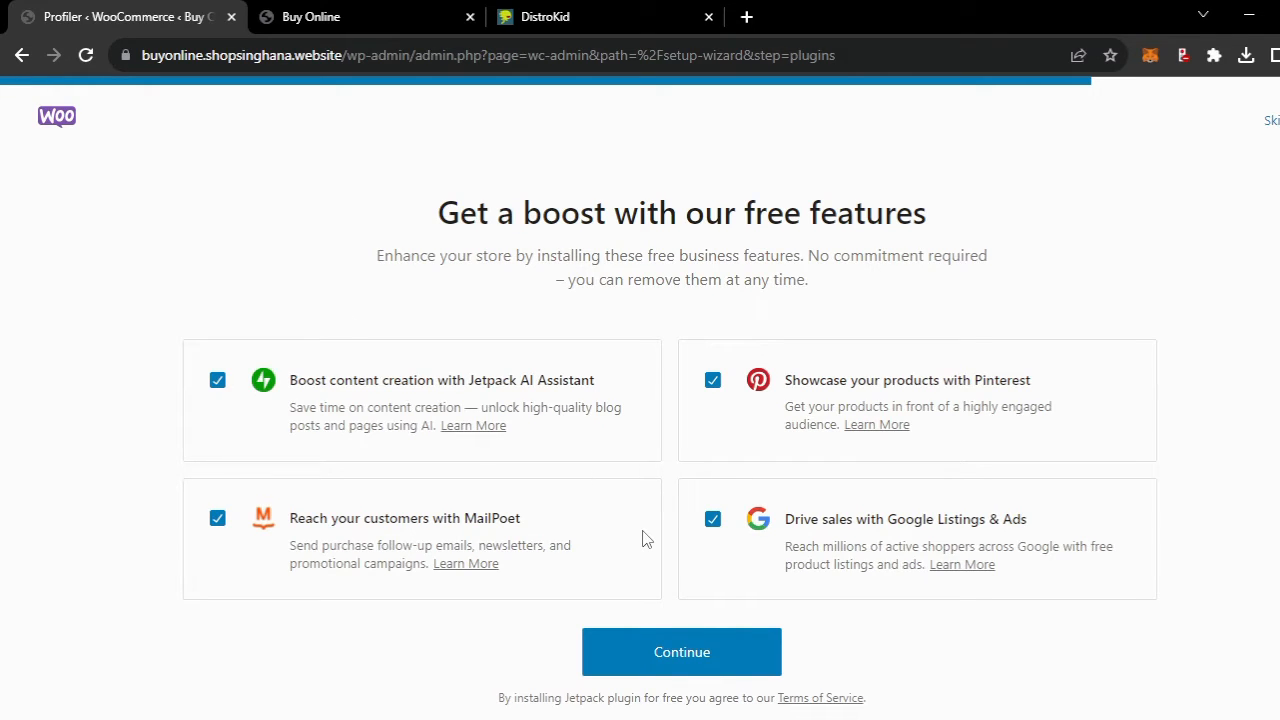
- Deselect the Jetpack AI Assistant, MailPoet, Pinterest and Google Listings & Ads features and finish the setup wizard
{"action": "left_click", "coordinate": [217, 382]}
{"action": "left_click", "coordinate": [216, 521]}
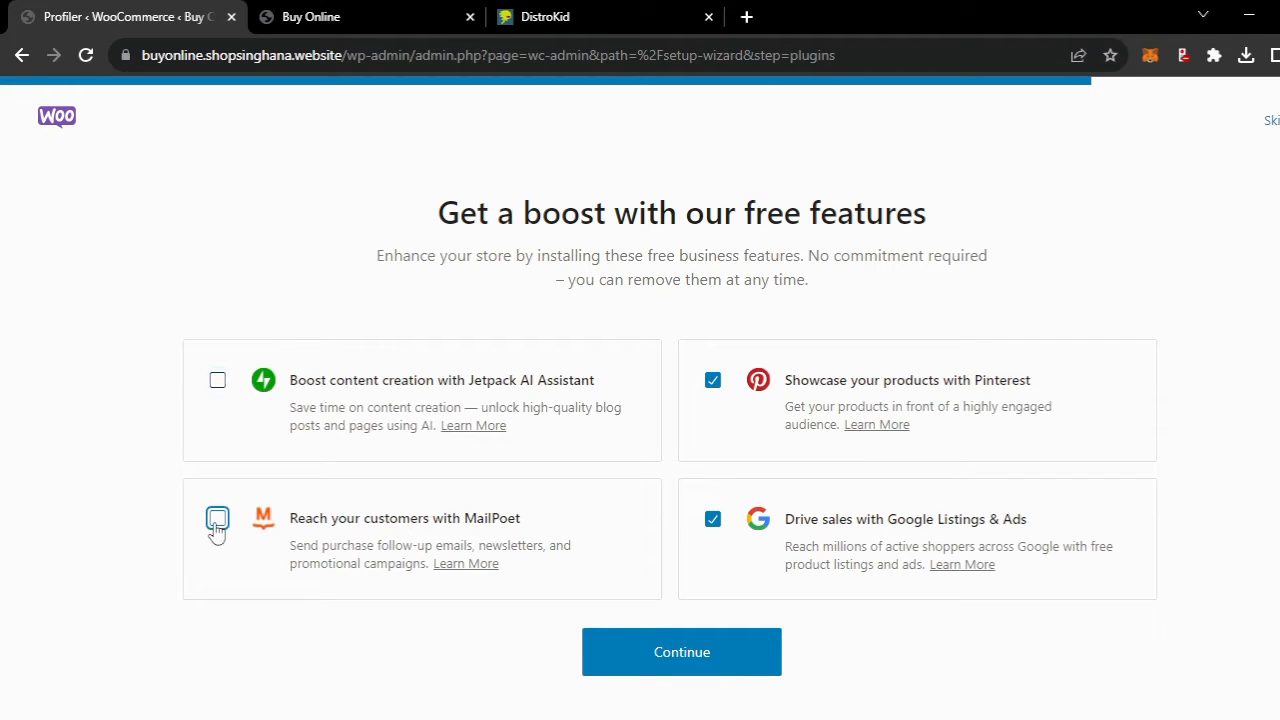
{"action": "left_click", "coordinate": [713, 383]}
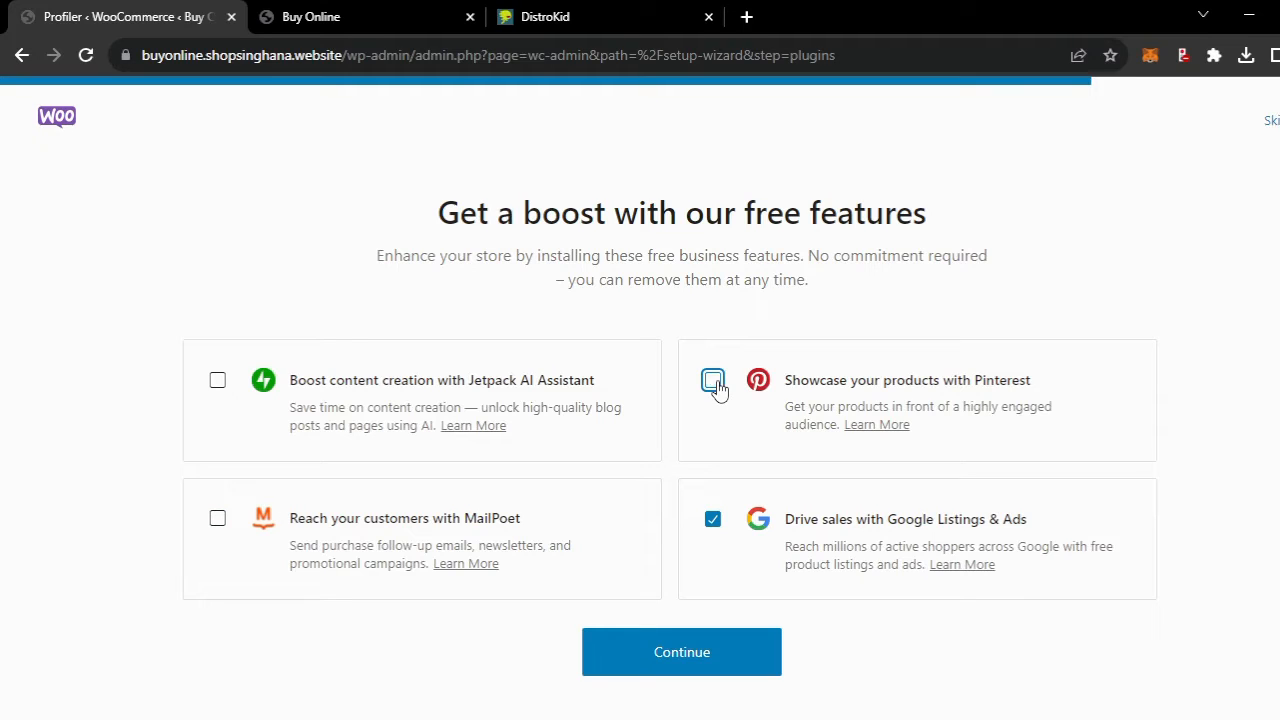
{"action": "left_click", "coordinate": [713, 521]}
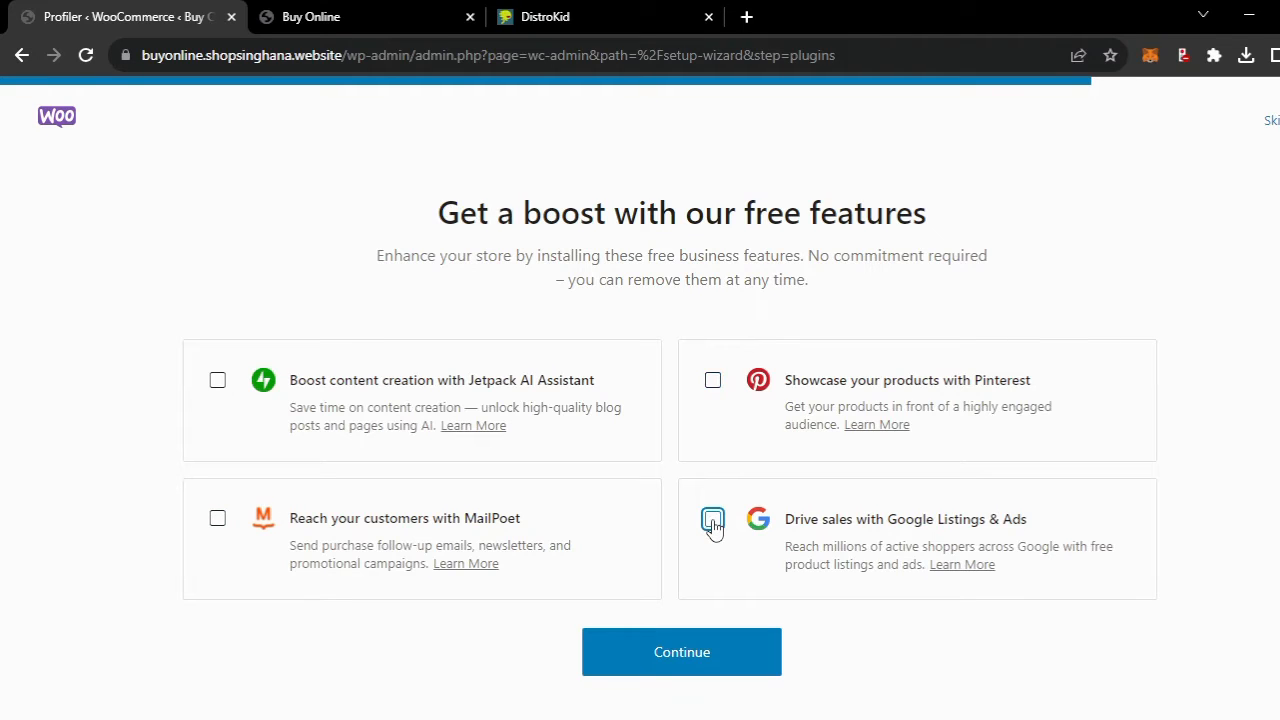
{"action": "left_click", "coordinate": [718, 662]}
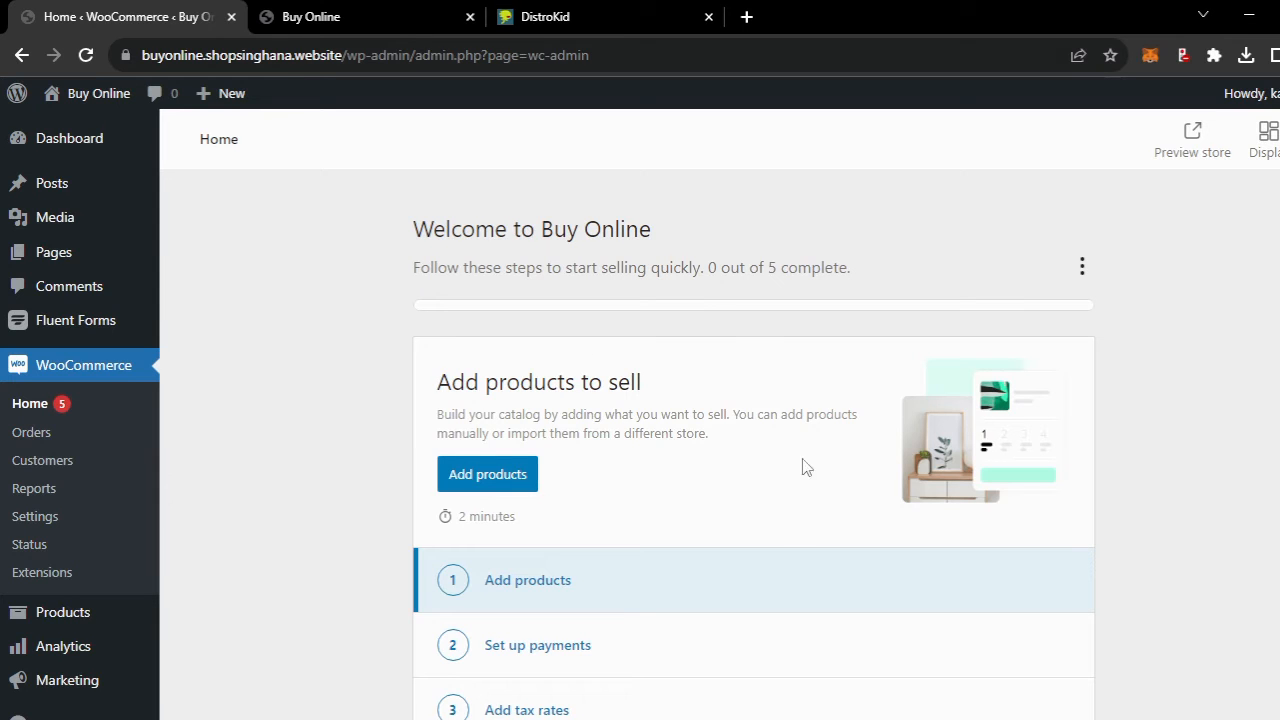
- Look over the store setup checklist and open the WooCommerce general settings
{"action": "scroll", "coordinate": [1148, 547], "scroll_direction": "down", "scroll_amount": 3}
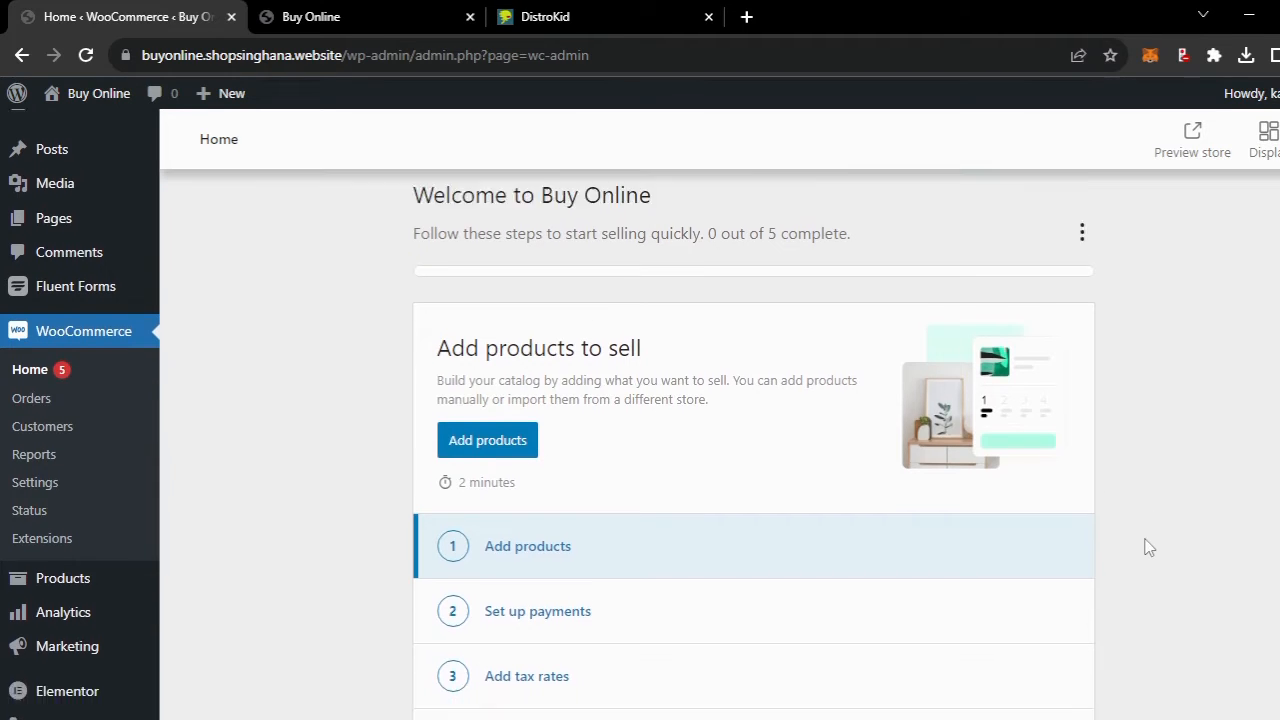
{"action": "scroll", "coordinate": [1148, 547], "scroll_direction": "up", "scroll_amount": 3}
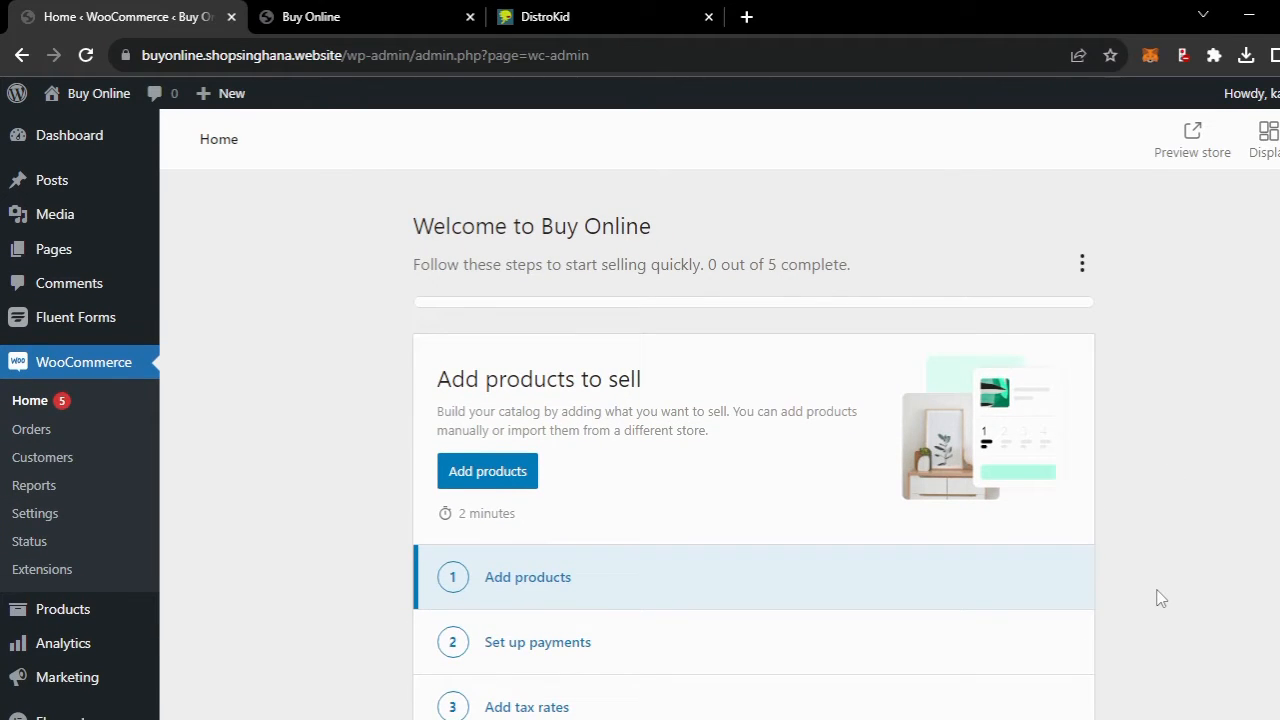
{"action": "scroll", "coordinate": [1160, 598], "scroll_direction": "down", "scroll_amount": 2}
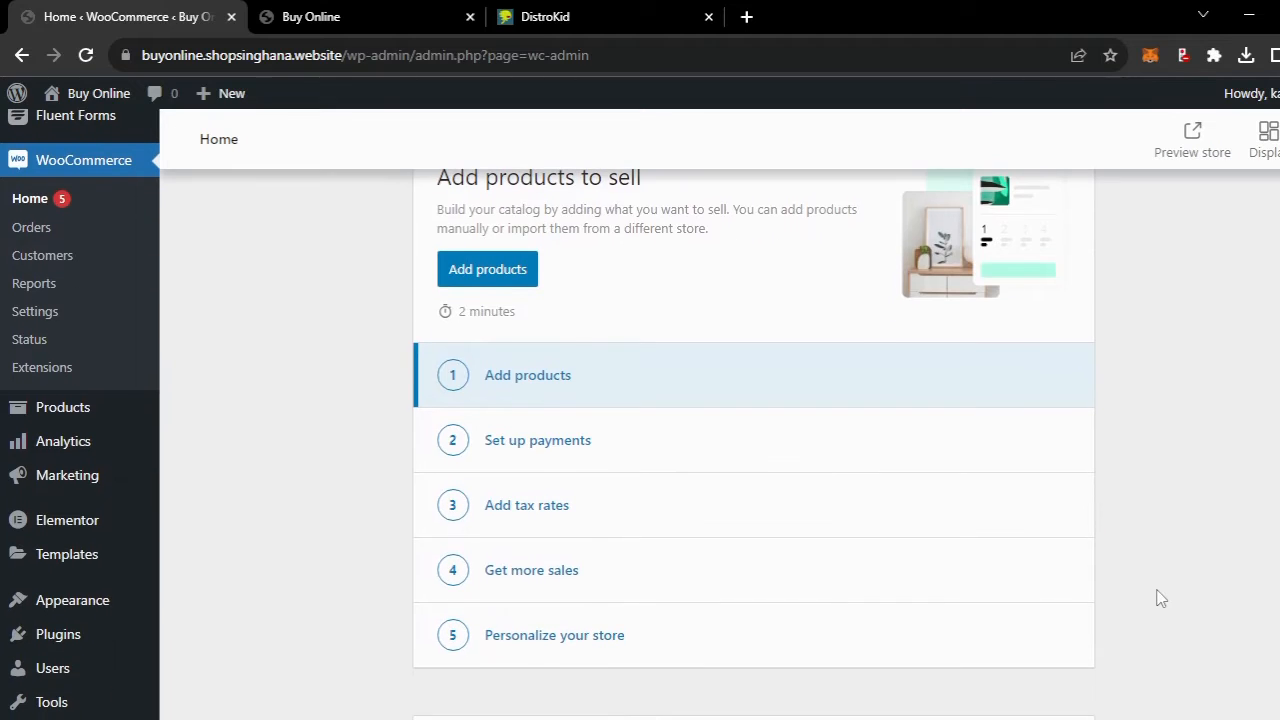
{"action": "left_click", "coordinate": [20, 320]}
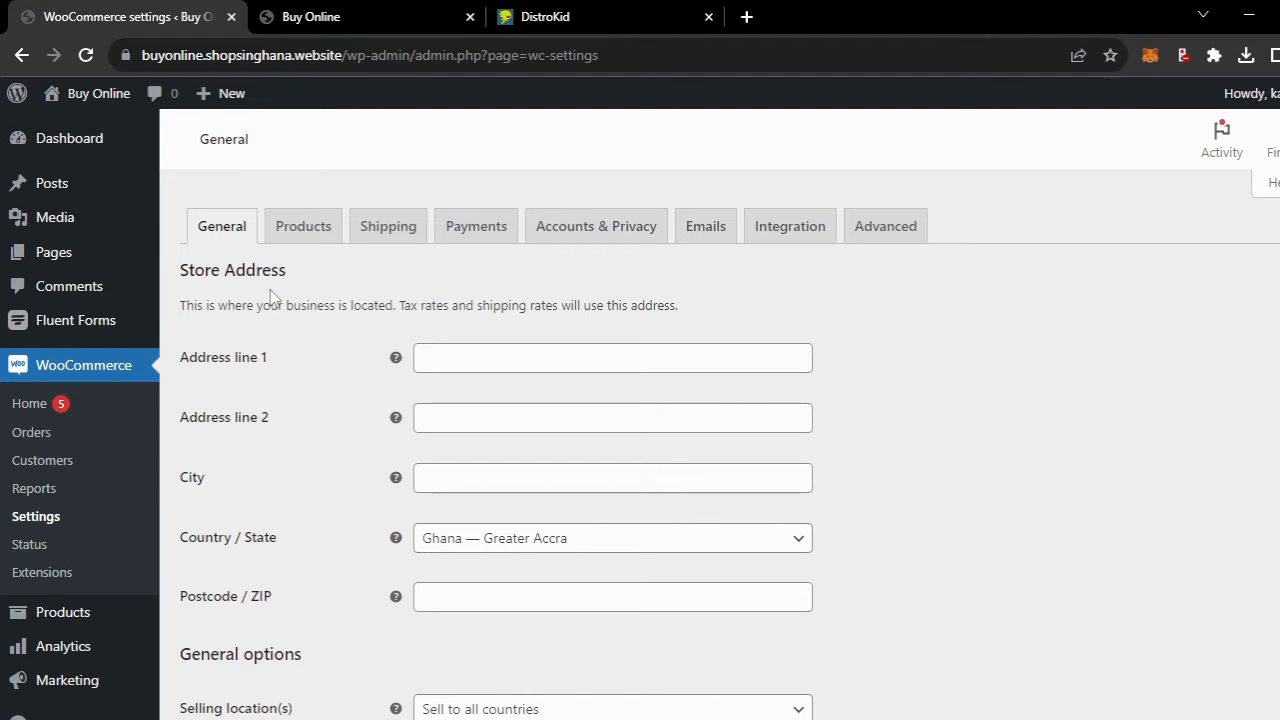
- Fill in Address line 1 and City of the store address with Accra
{"action": "scroll", "coordinate": [287, 418], "scroll_direction": "down", "scroll_amount": 5}
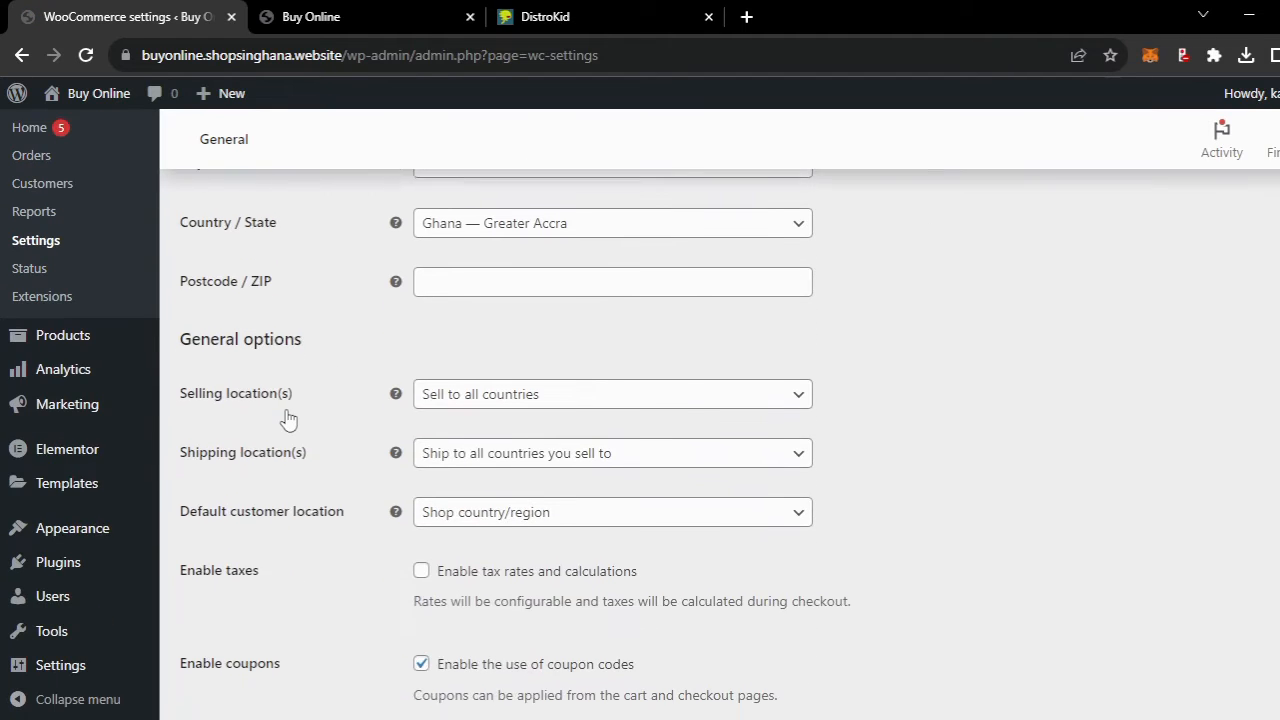
{"action": "scroll", "coordinate": [287, 418], "scroll_direction": "up", "scroll_amount": 5}
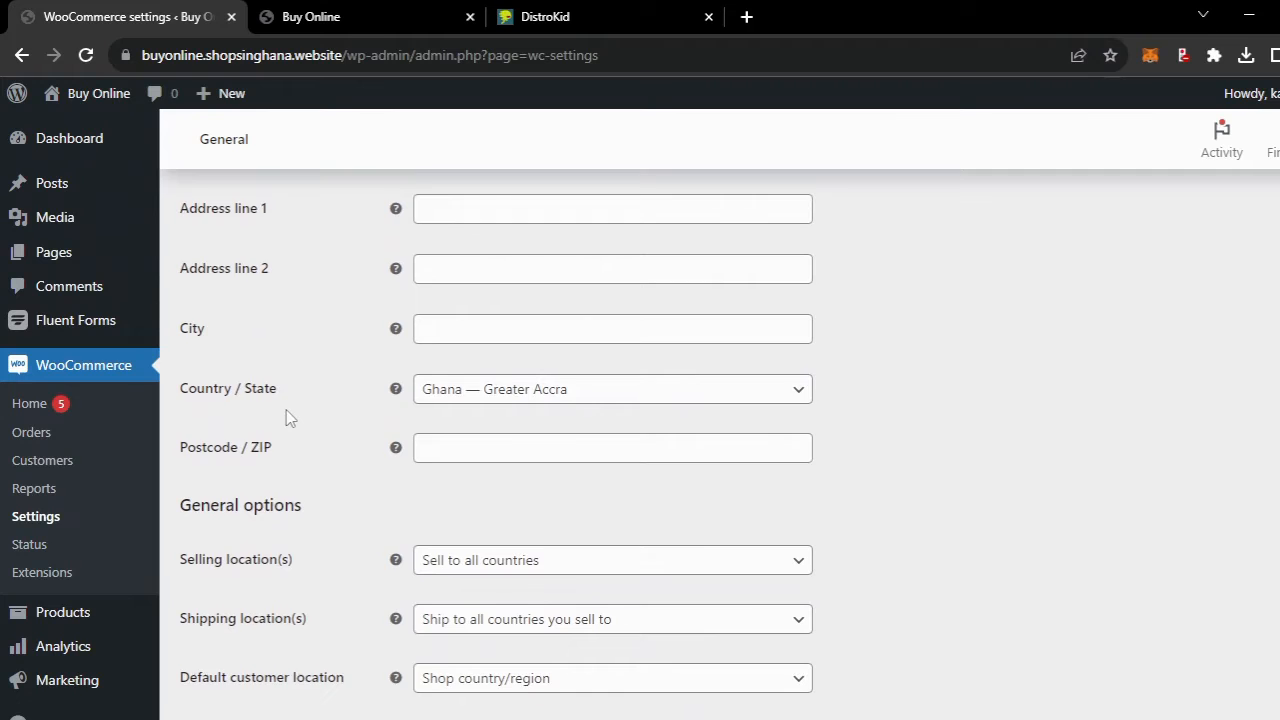
{"action": "scroll", "coordinate": [287, 418], "scroll_direction": "down", "scroll_amount": 1}
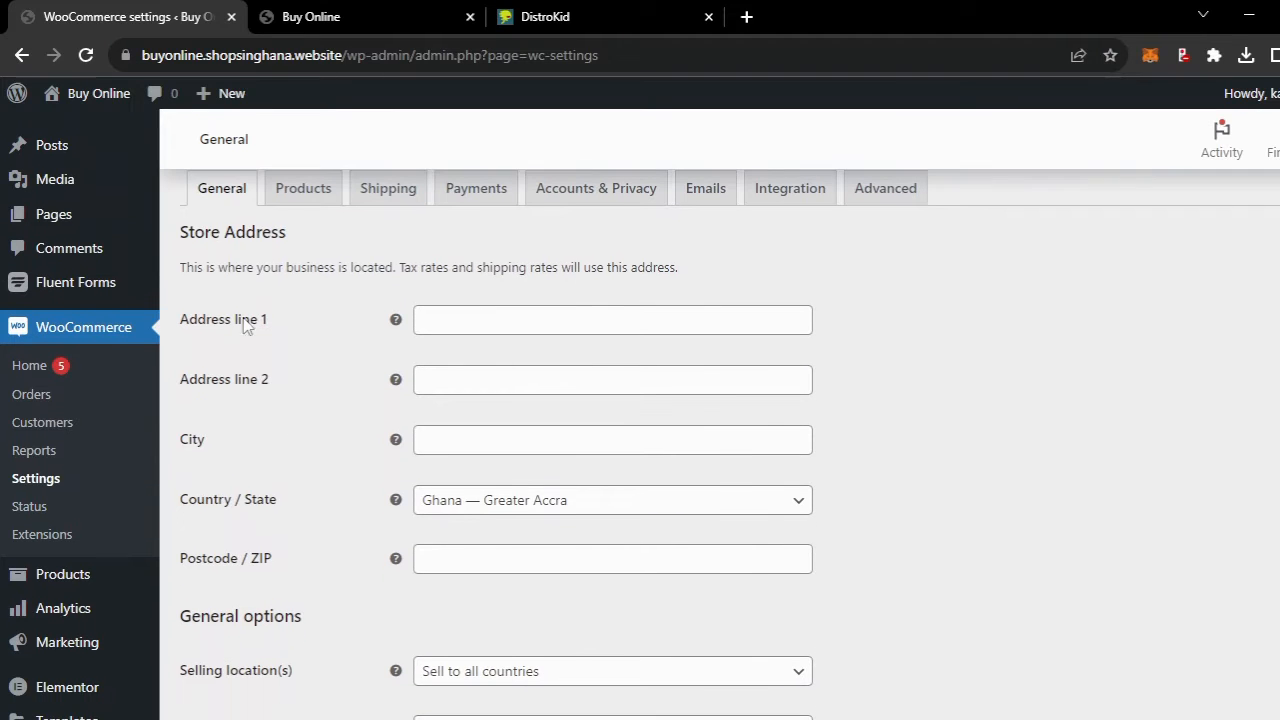
{"action": "left_click", "coordinate": [464, 327]}
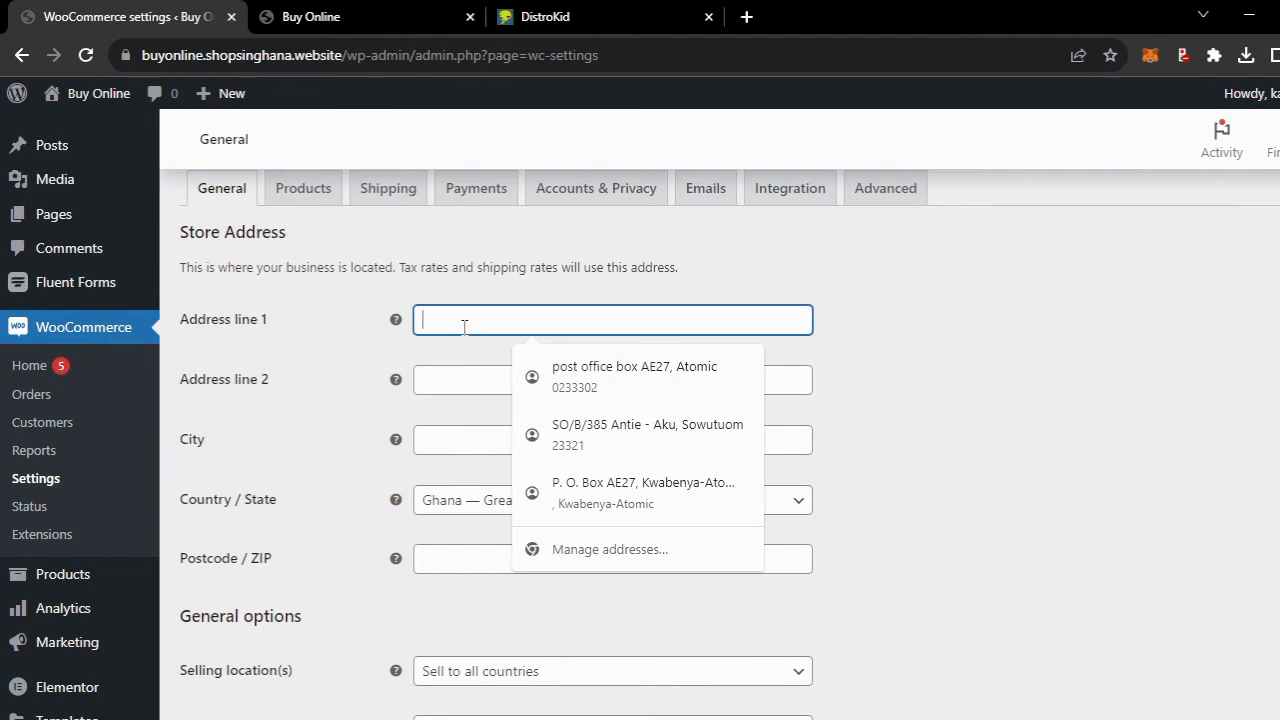
{"action": "type", "text": "Accra"}
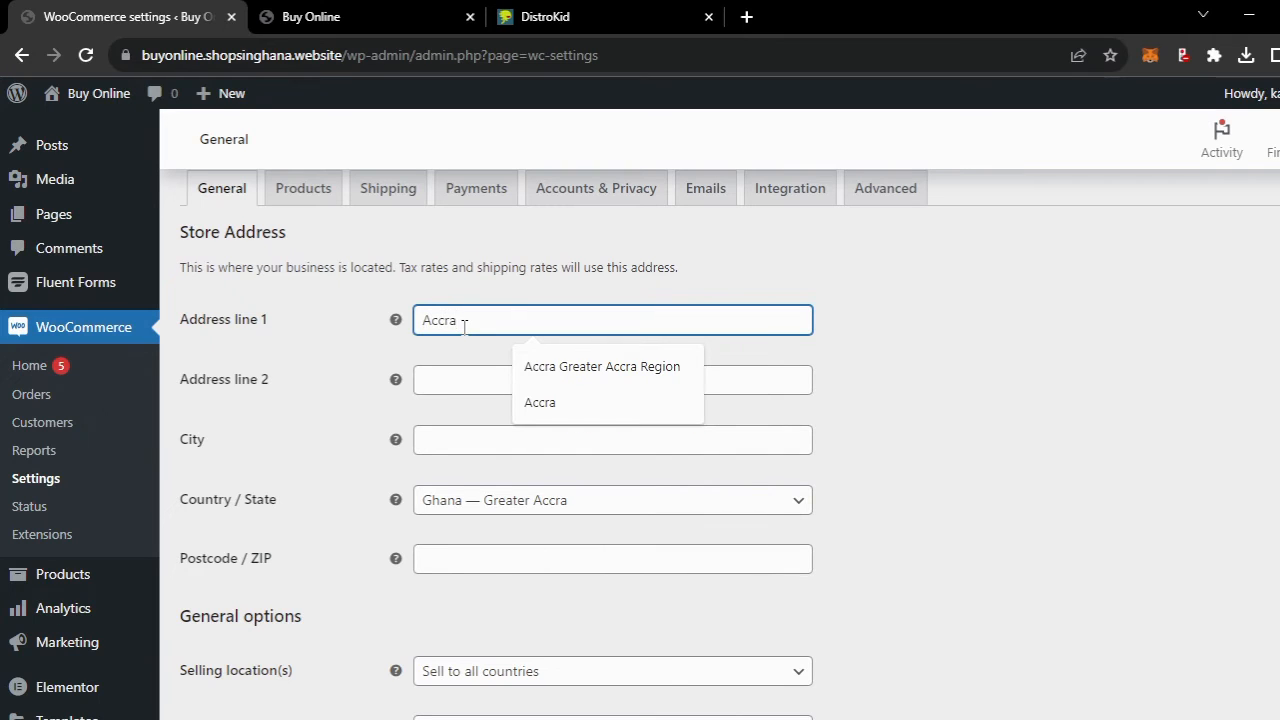
{"action": "left_click", "coordinate": [320, 409]}
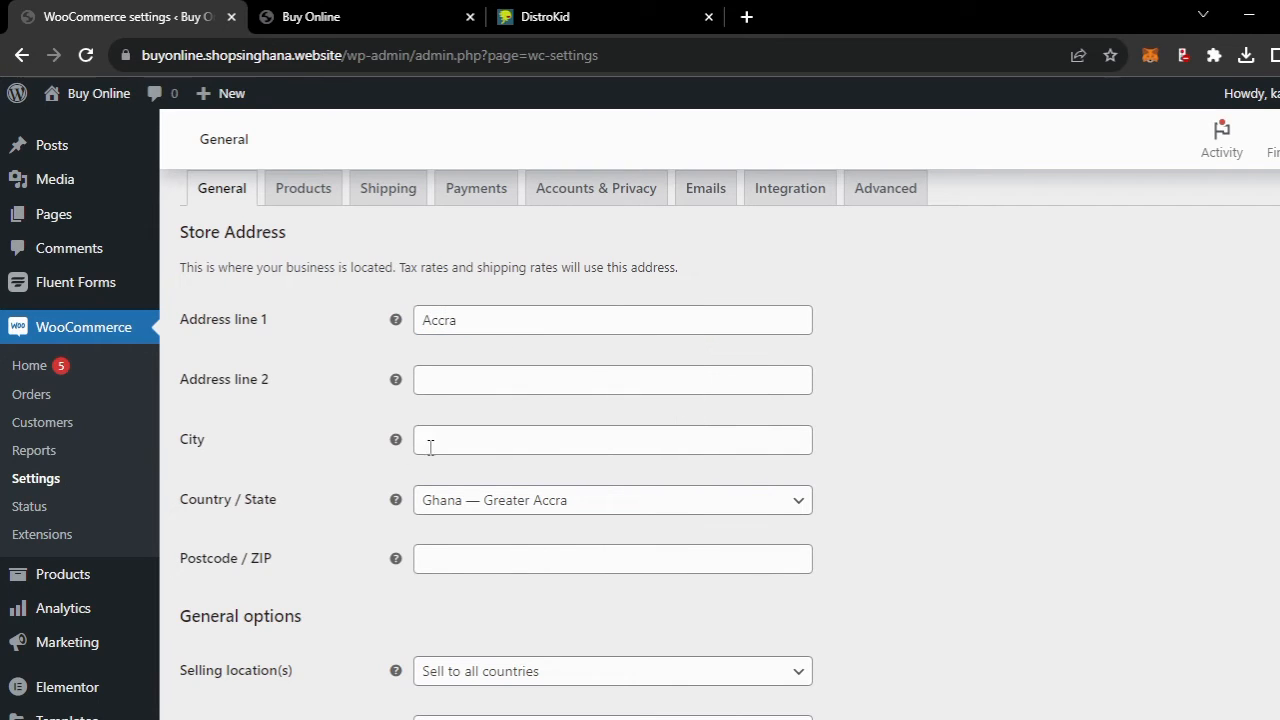
{"action": "left_click", "coordinate": [433, 447]}
{"action": "type", "text": "Accra"}
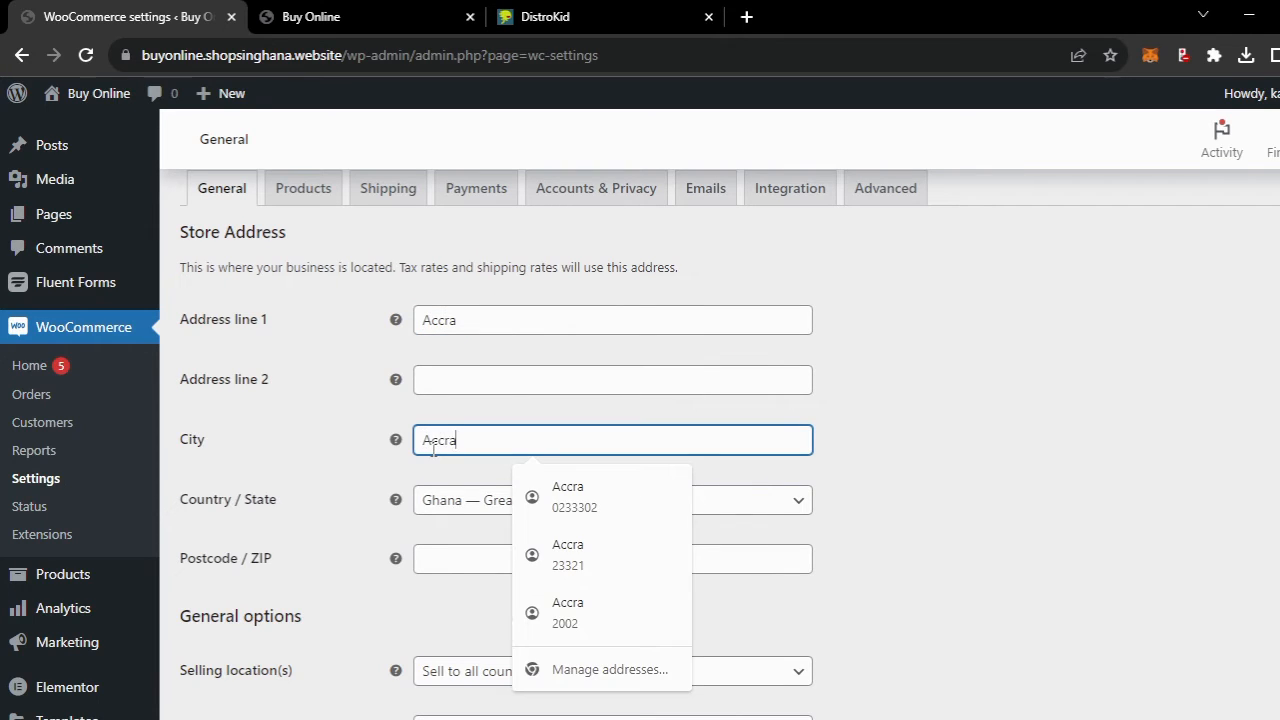
{"action": "left_click", "coordinate": [357, 457]}
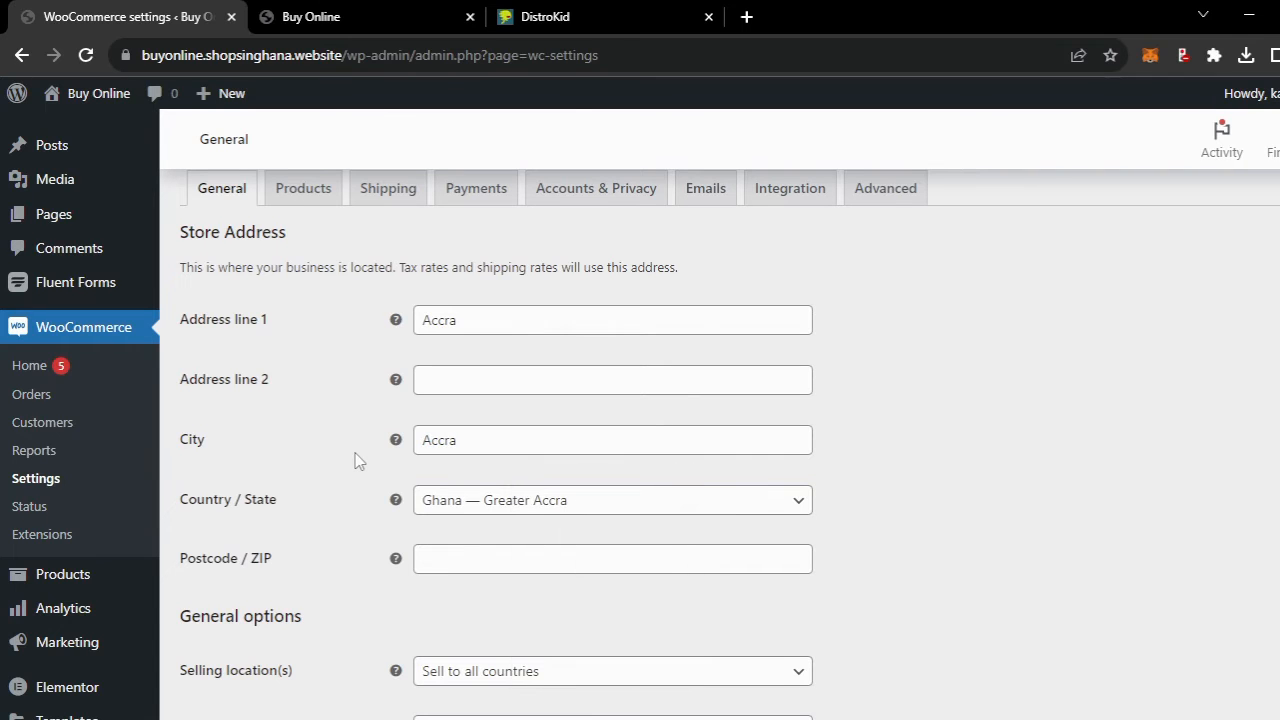
- Set the selling locations to specific countries and choose Ghana as the only country to sell to
{"action": "scroll", "coordinate": [357, 460], "scroll_direction": "down", "scroll_amount": 3}
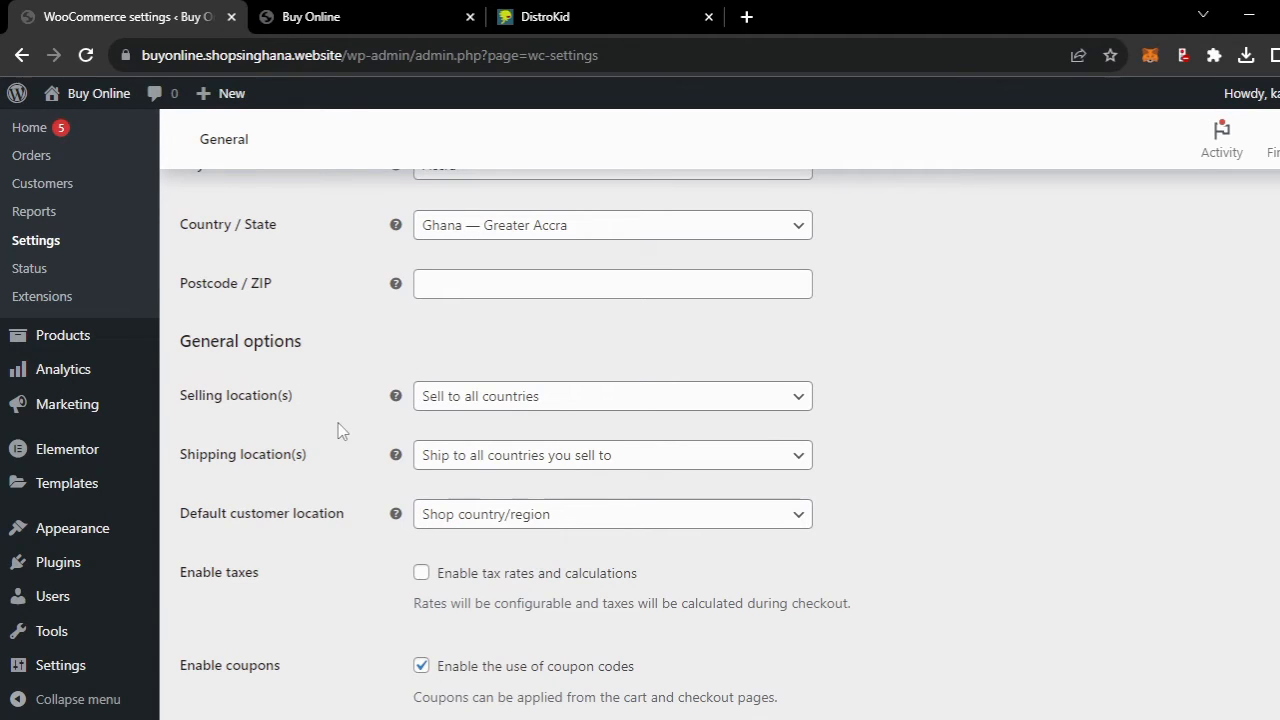
{"action": "left_click", "coordinate": [555, 408]}
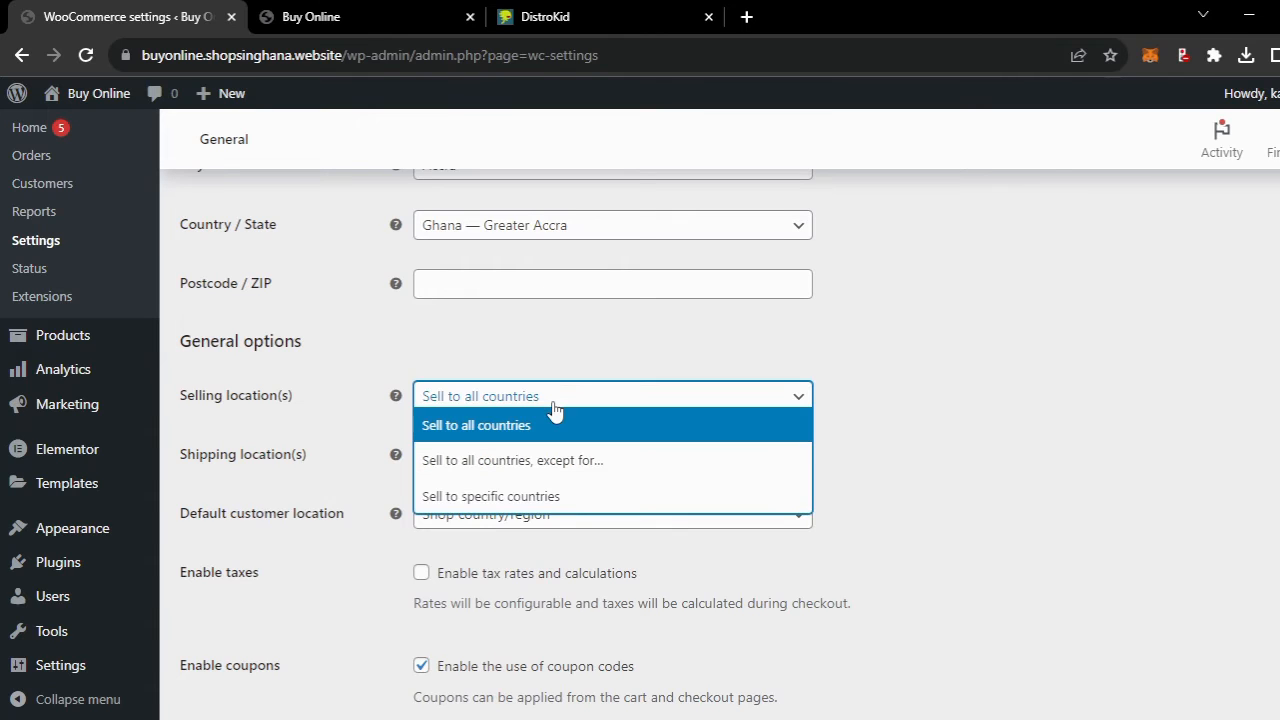
{"action": "left_click", "coordinate": [505, 500]}
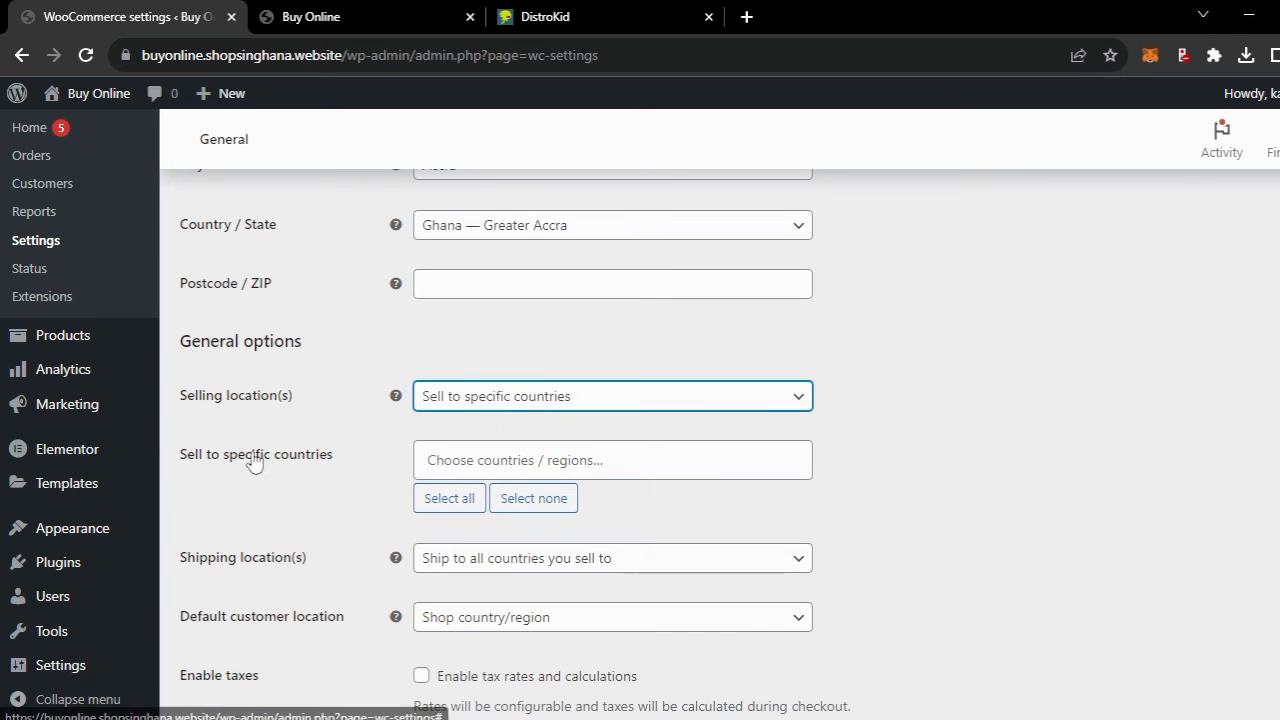
{"action": "left_click", "coordinate": [457, 456]}
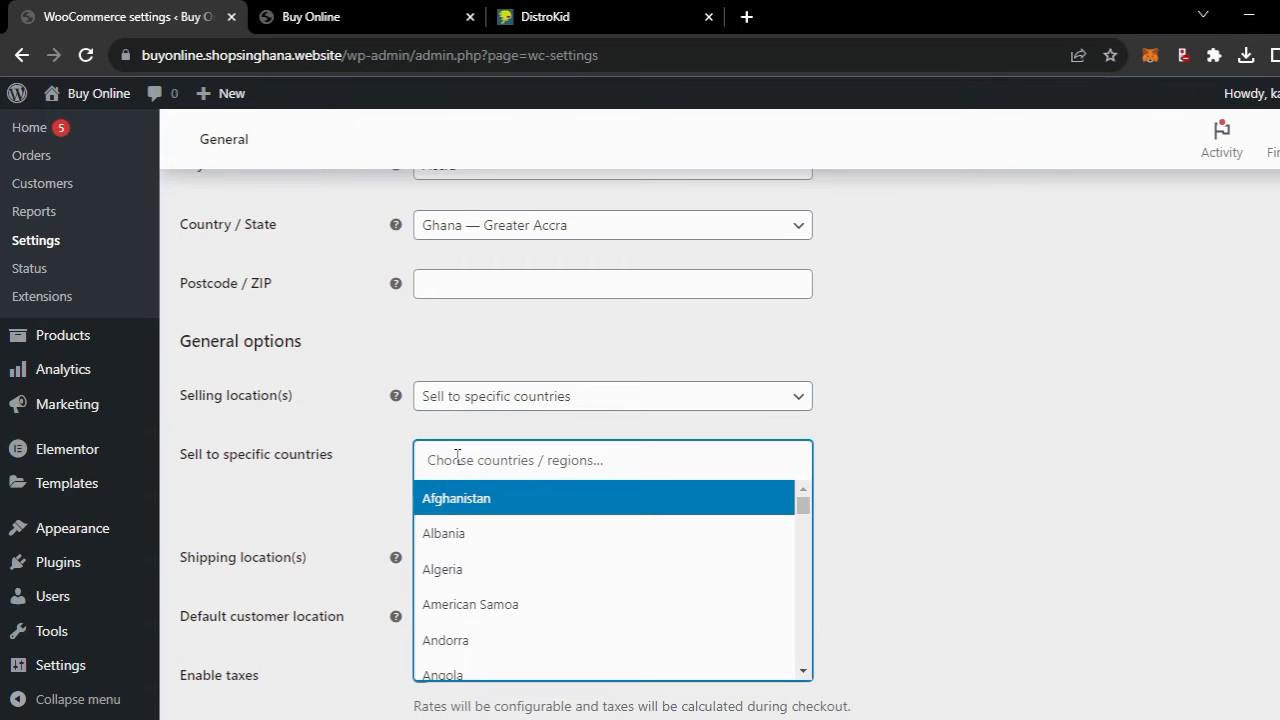
{"action": "type", "text": "ghan"}
{"action": "left_click", "coordinate": [449, 533]}
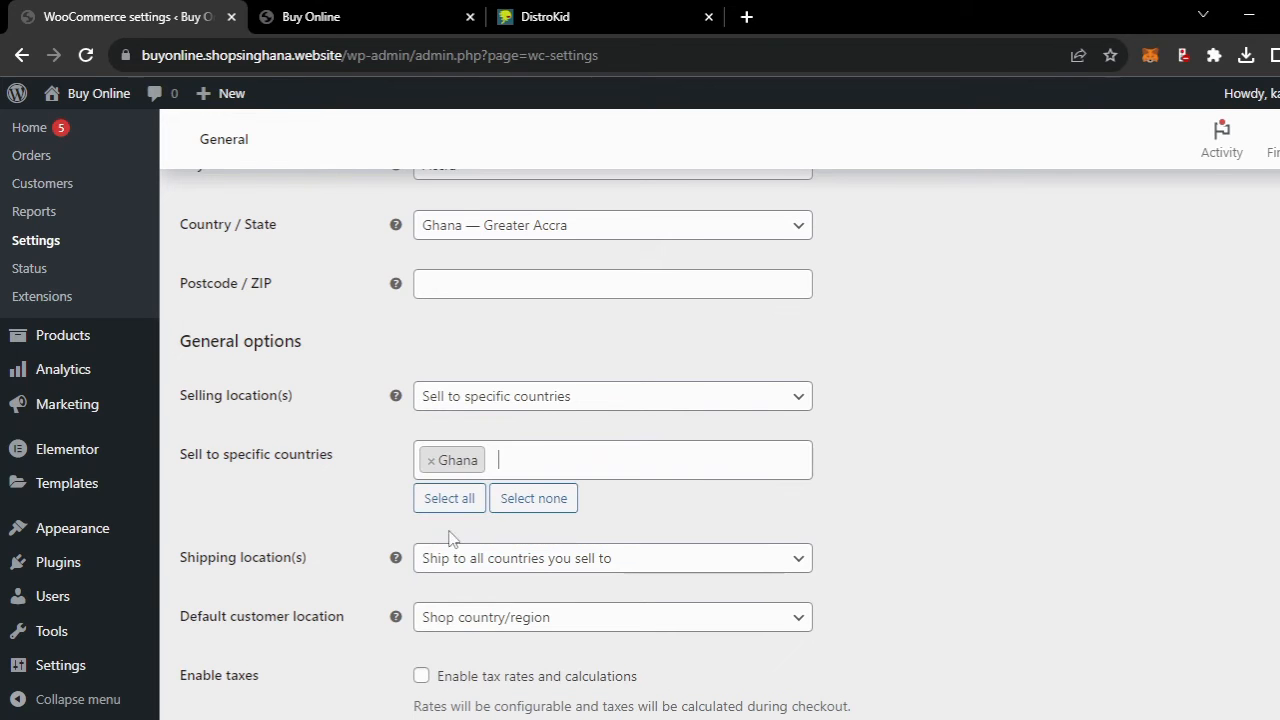
- Review the shipping location options and keep Ship to all countries you sell to
{"action": "scroll", "coordinate": [320, 512], "scroll_direction": "down", "scroll_amount": 3}
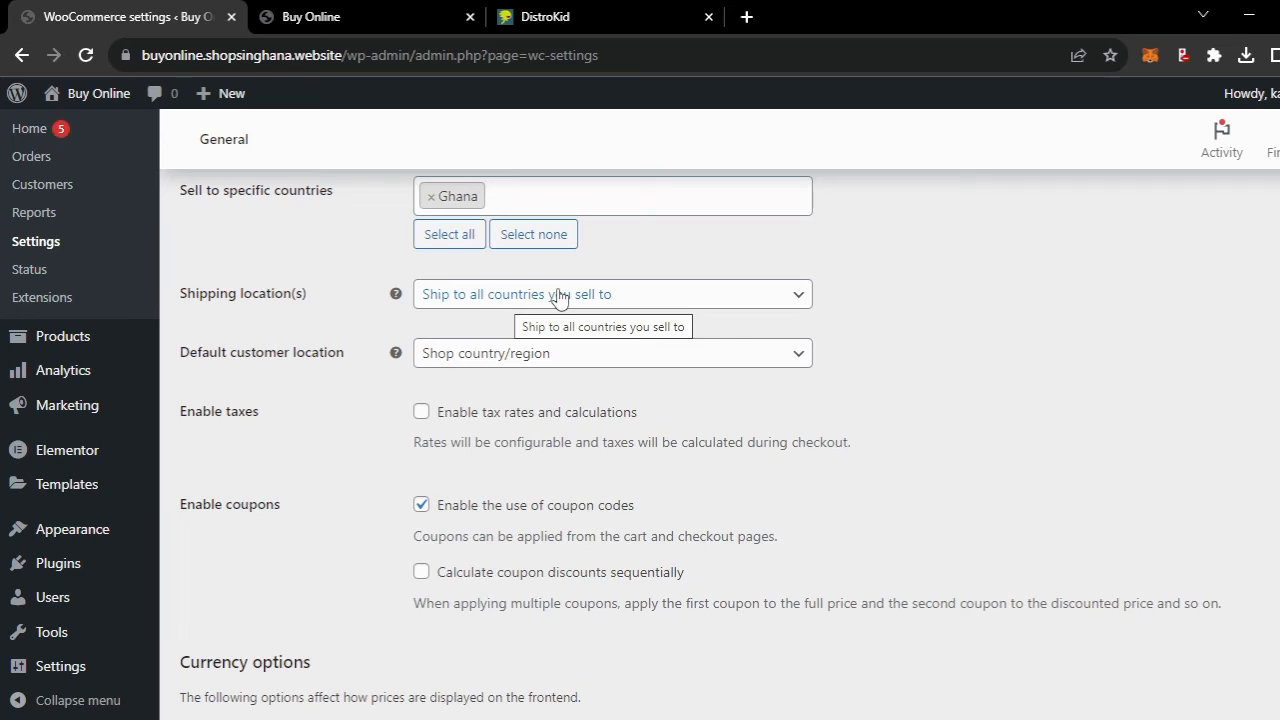
{"action": "left_click", "coordinate": [500, 300]}
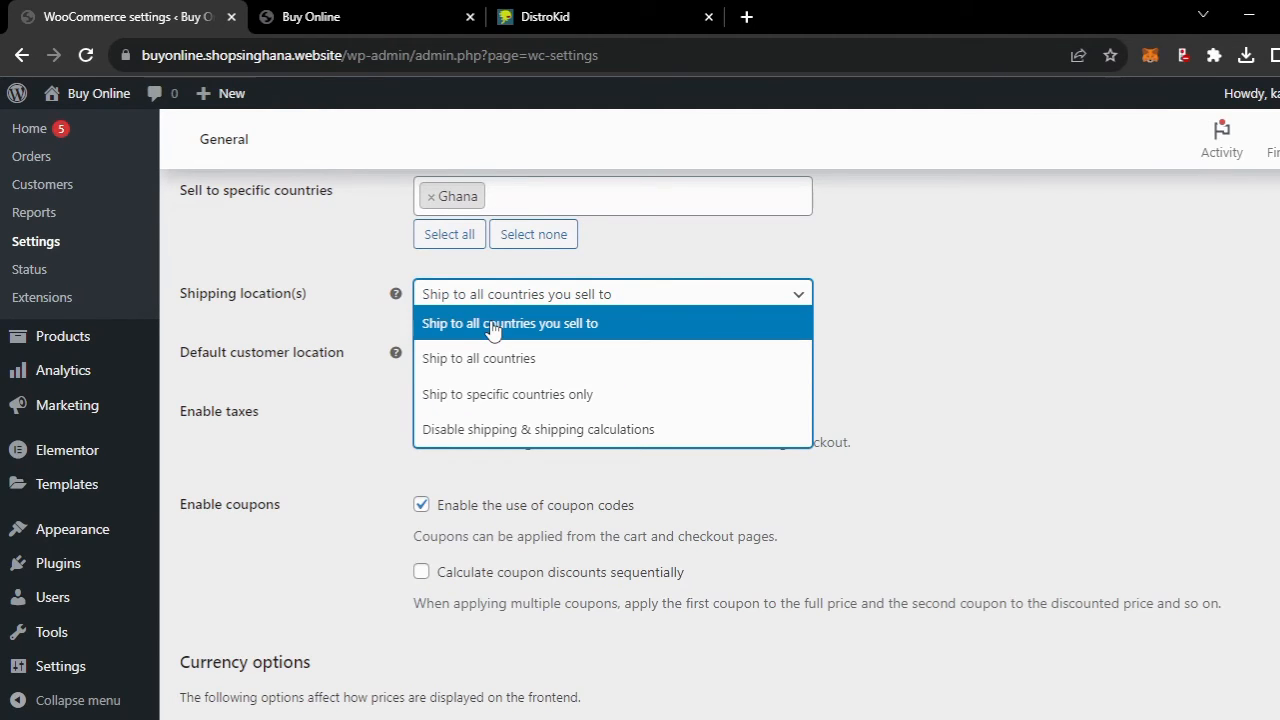
{"action": "left_click", "coordinate": [493, 330]}
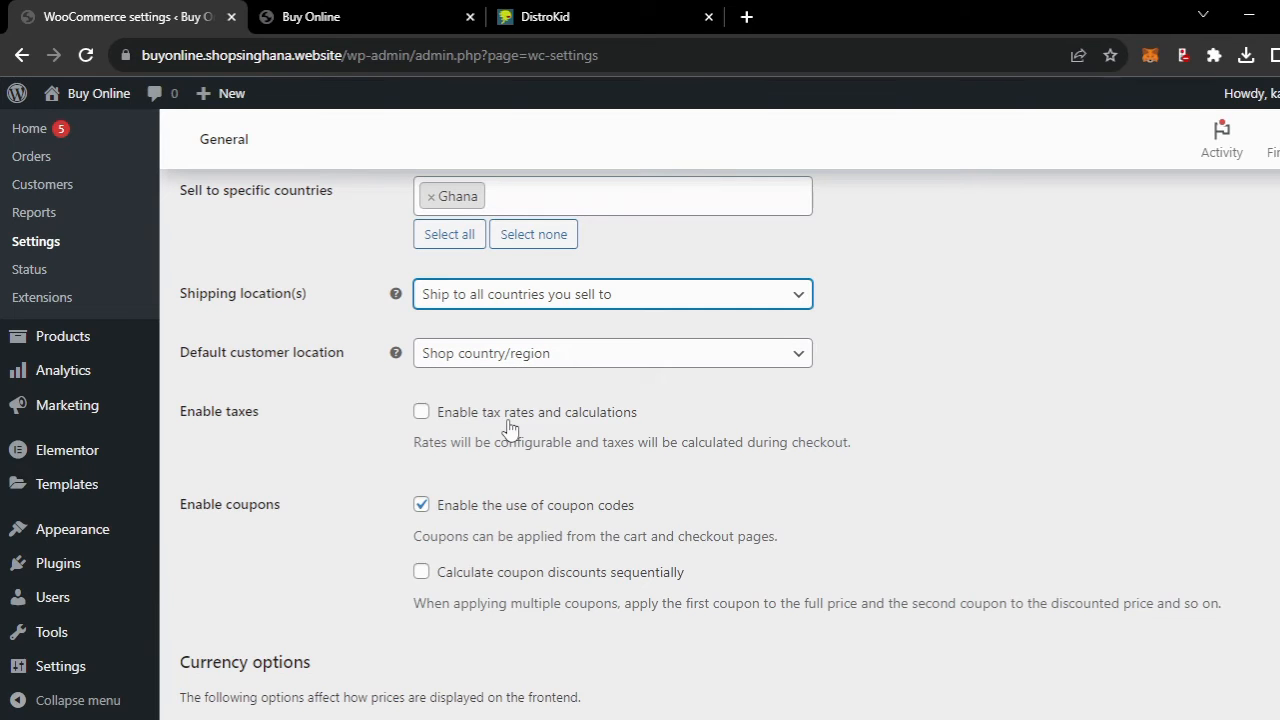
- Keep United States (US) dollar as the store currency and save the general settings, dismissing the browser's offer to save the address
{"action": "scroll", "coordinate": [508, 427], "scroll_direction": "down", "scroll_amount": 2}
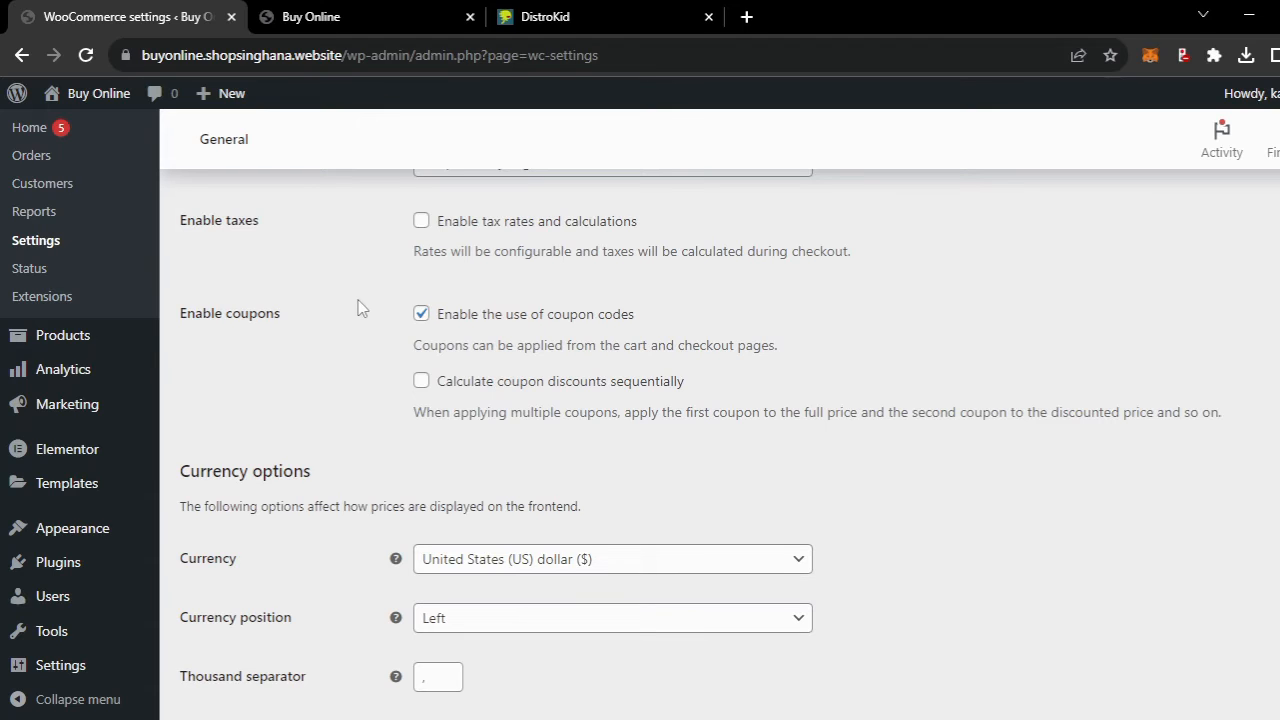
{"action": "scroll", "coordinate": [360, 308], "scroll_direction": "down", "scroll_amount": 2}
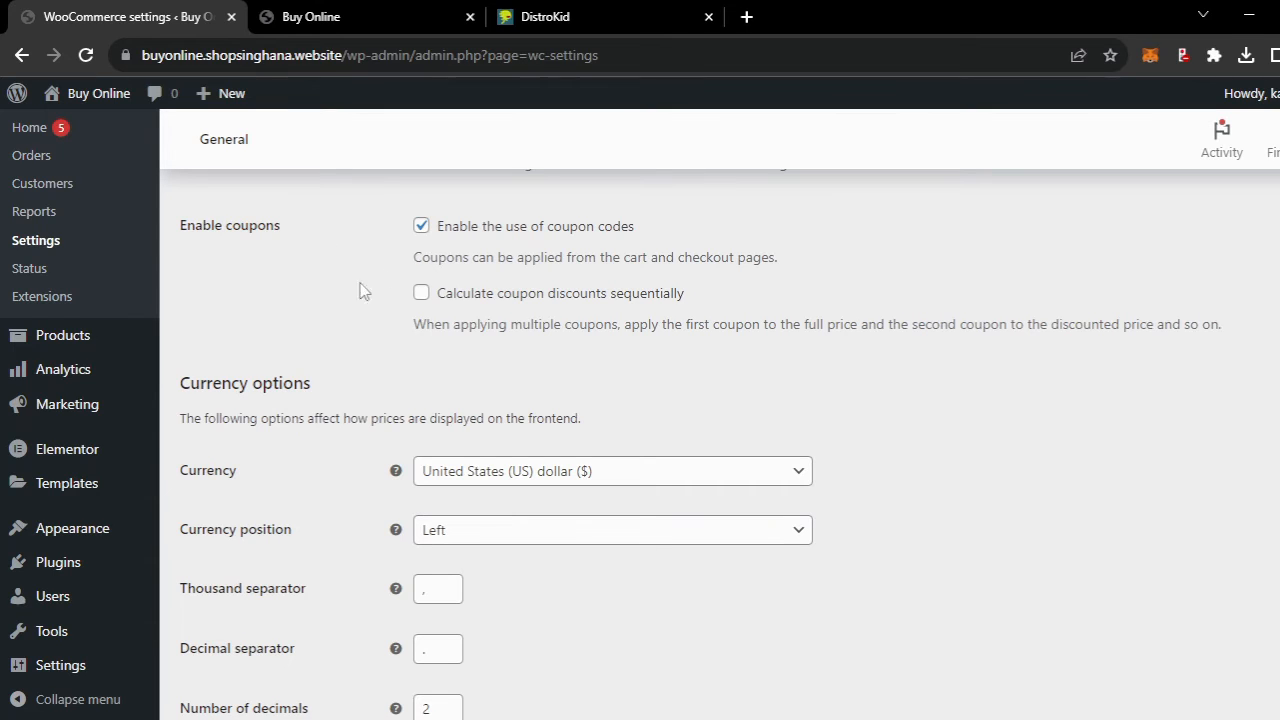
{"action": "scroll", "coordinate": [310, 332], "scroll_direction": "down", "scroll_amount": 3}
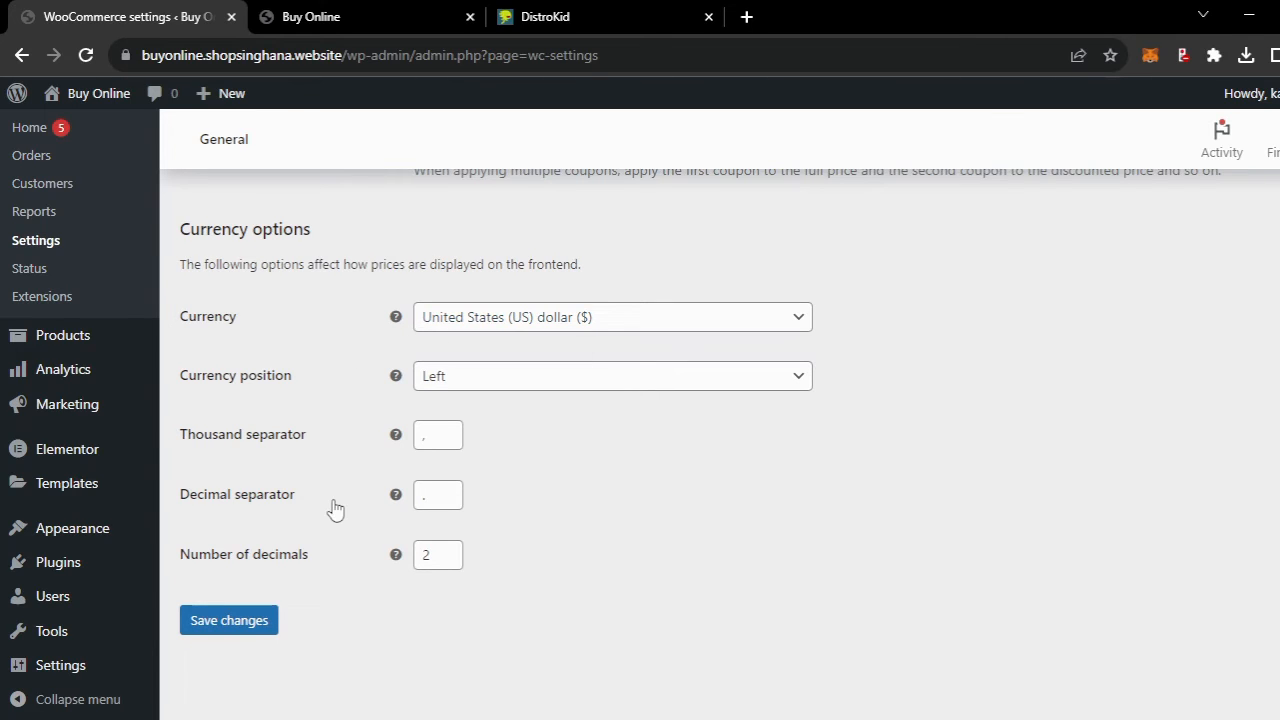
{"action": "left_click", "coordinate": [540, 320]}
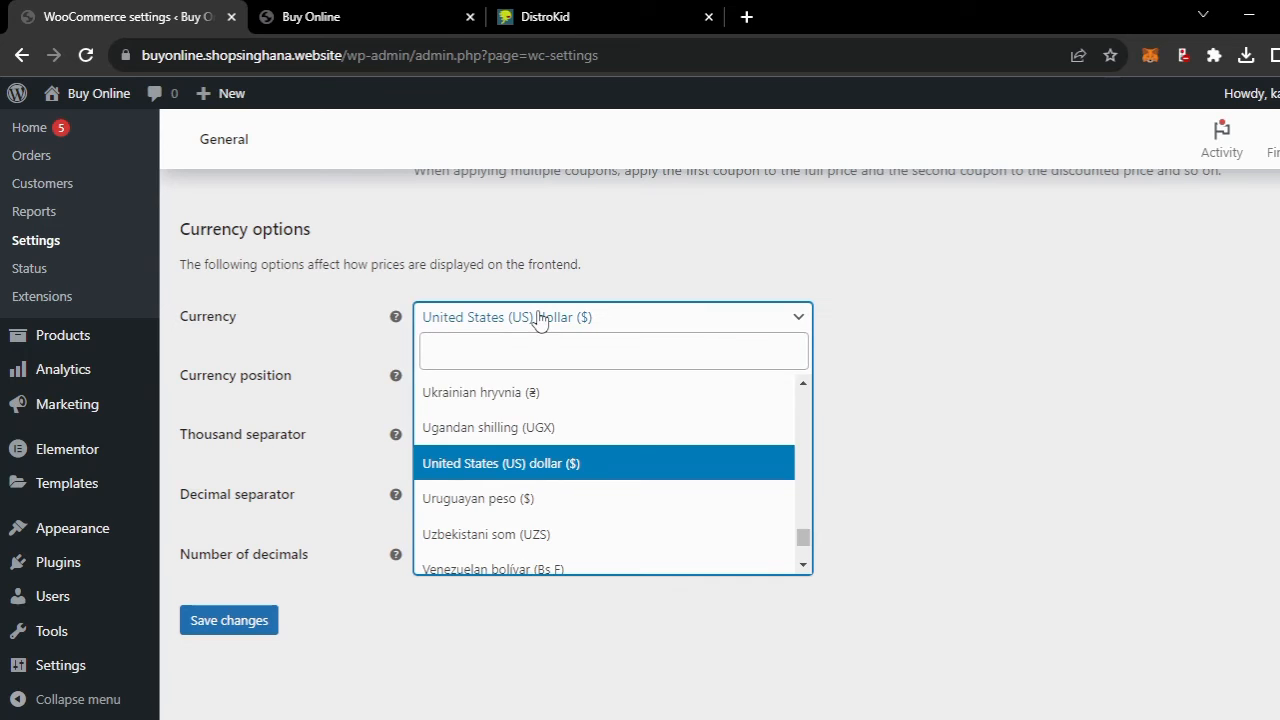
{"action": "scroll", "coordinate": [435, 530], "scroll_direction": "down", "scroll_amount": 1}
{"action": "scroll", "coordinate": [435, 530], "scroll_direction": "up", "scroll_amount": 4}
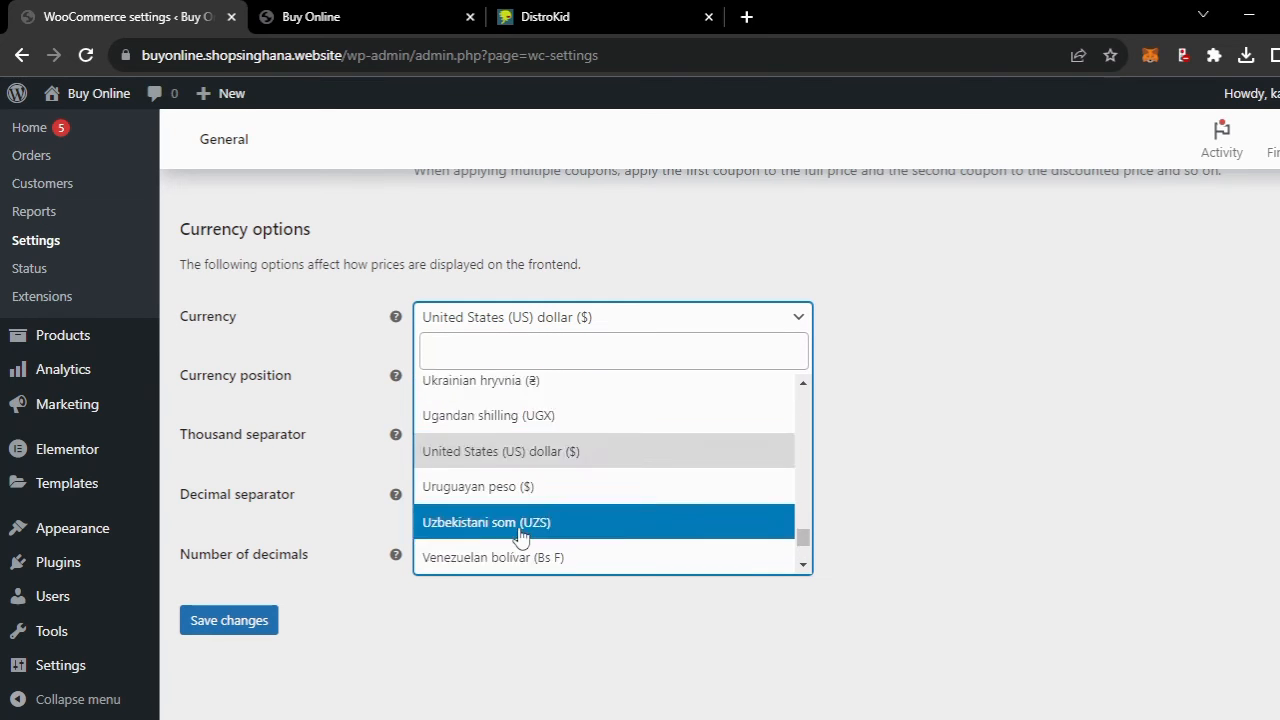
{"action": "left_click", "coordinate": [967, 370]}
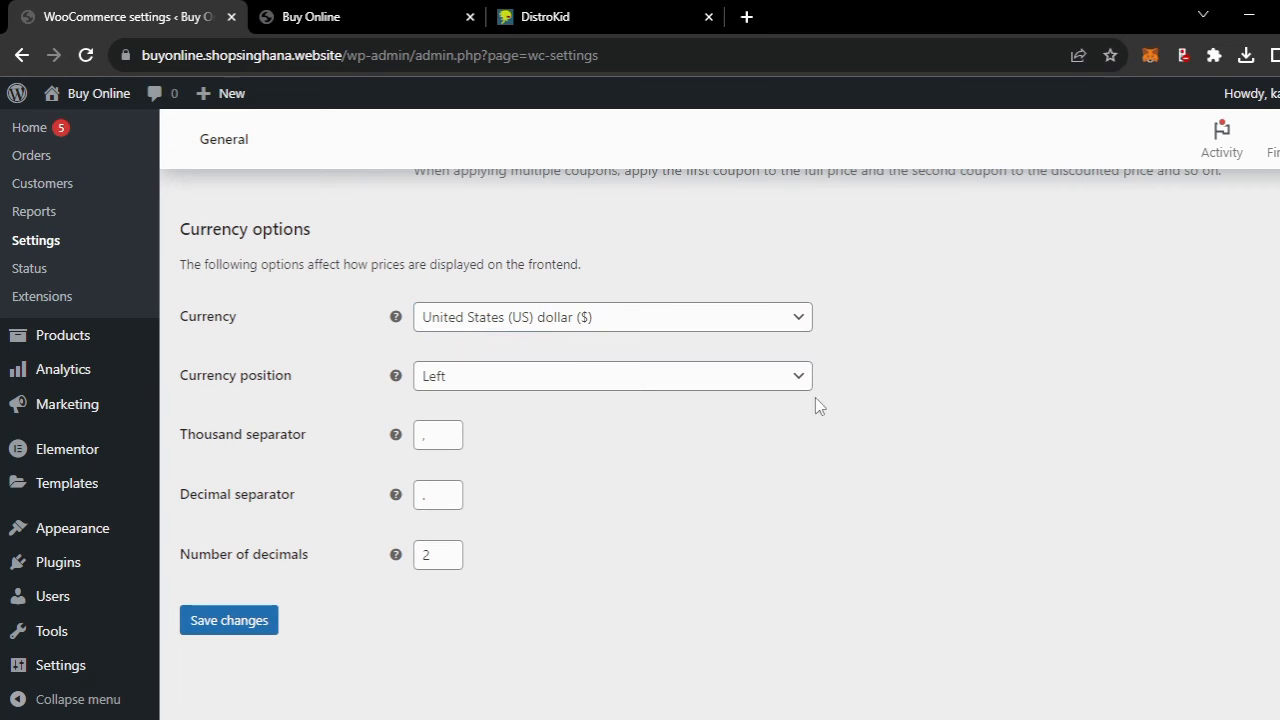
{"action": "left_click", "coordinate": [253, 621]}
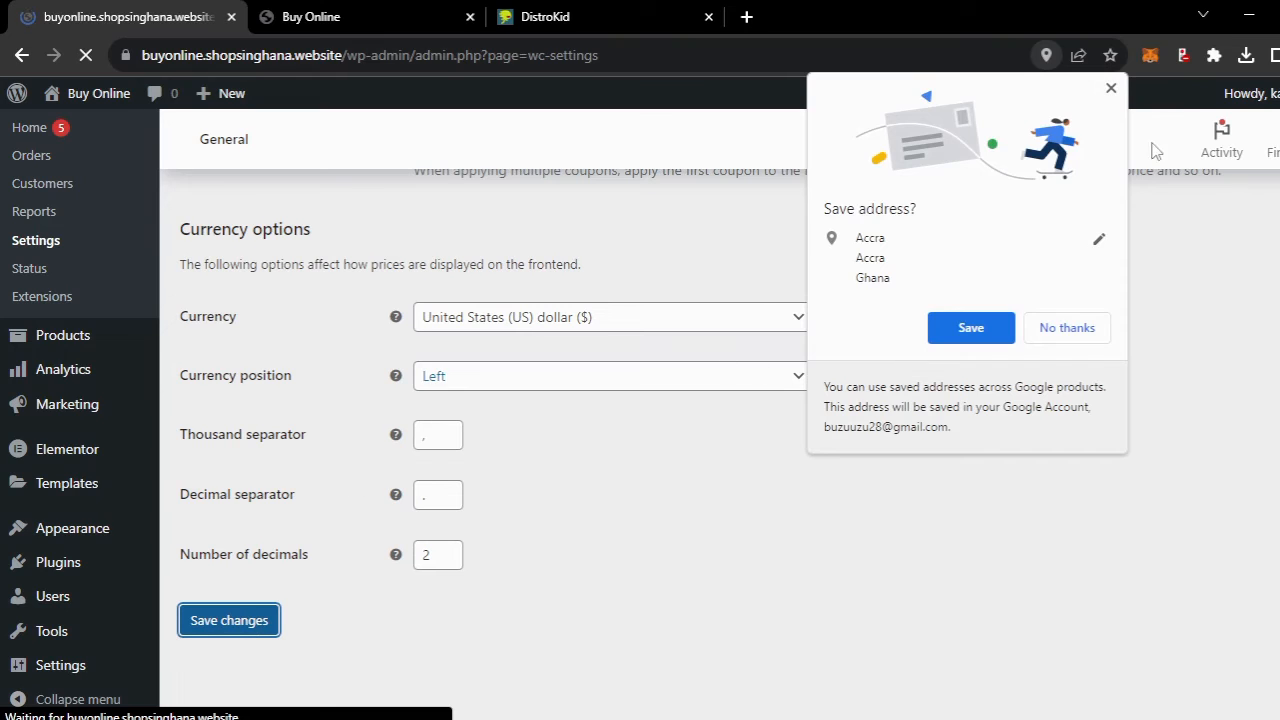
{"action": "left_click", "coordinate": [1112, 89]}
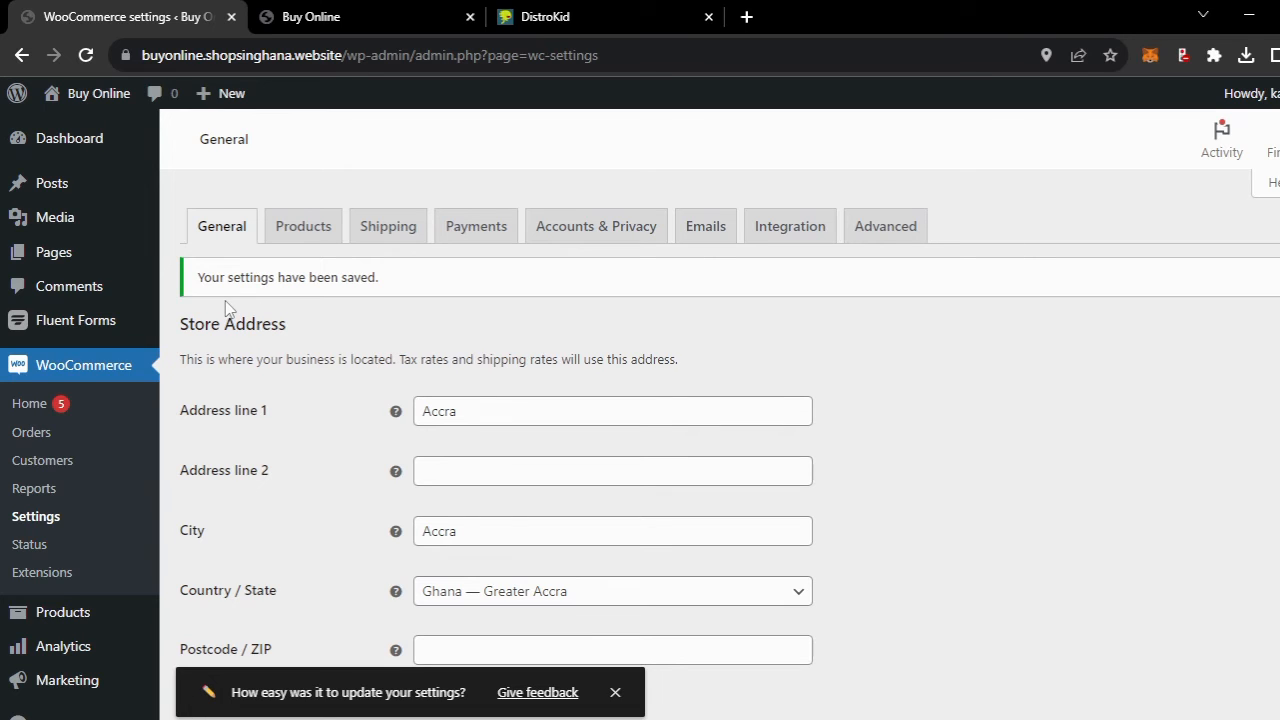
- Open the list of all site pages and look through it for the store pages WooCommerce added
{"action": "mouse_move", "coordinate": [55, 257]}
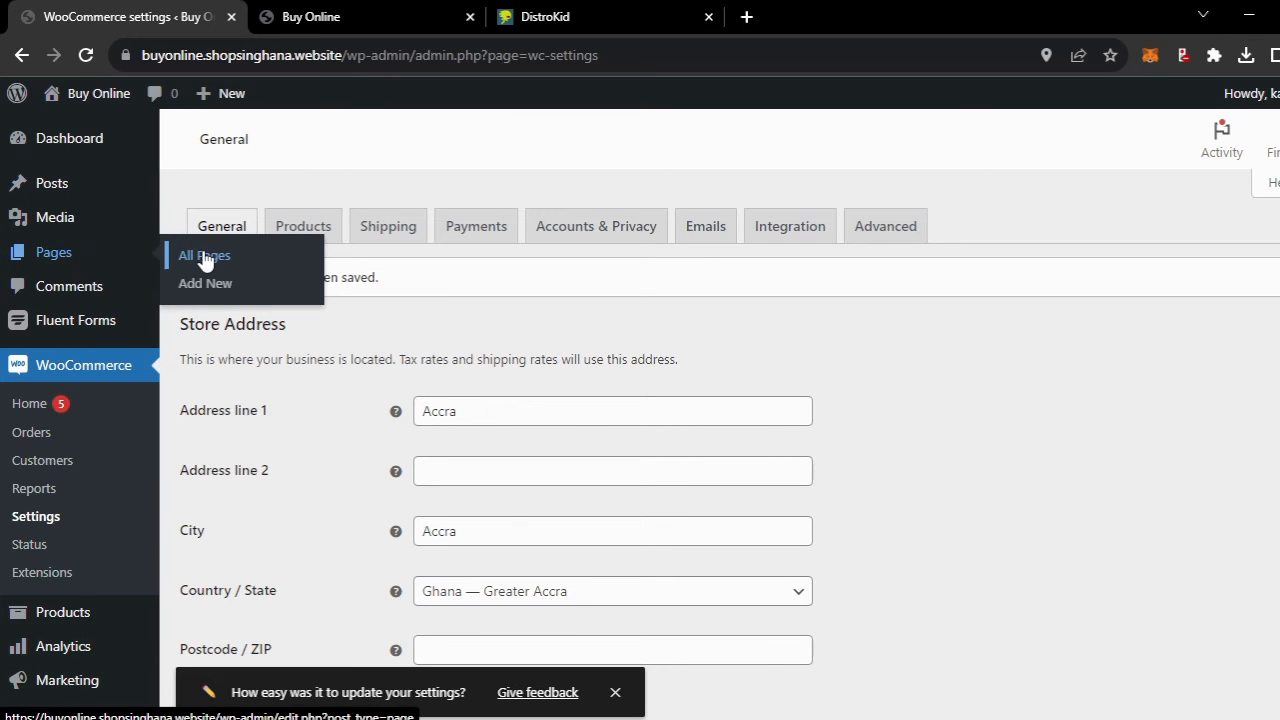
{"action": "left_click", "coordinate": [286, 257]}
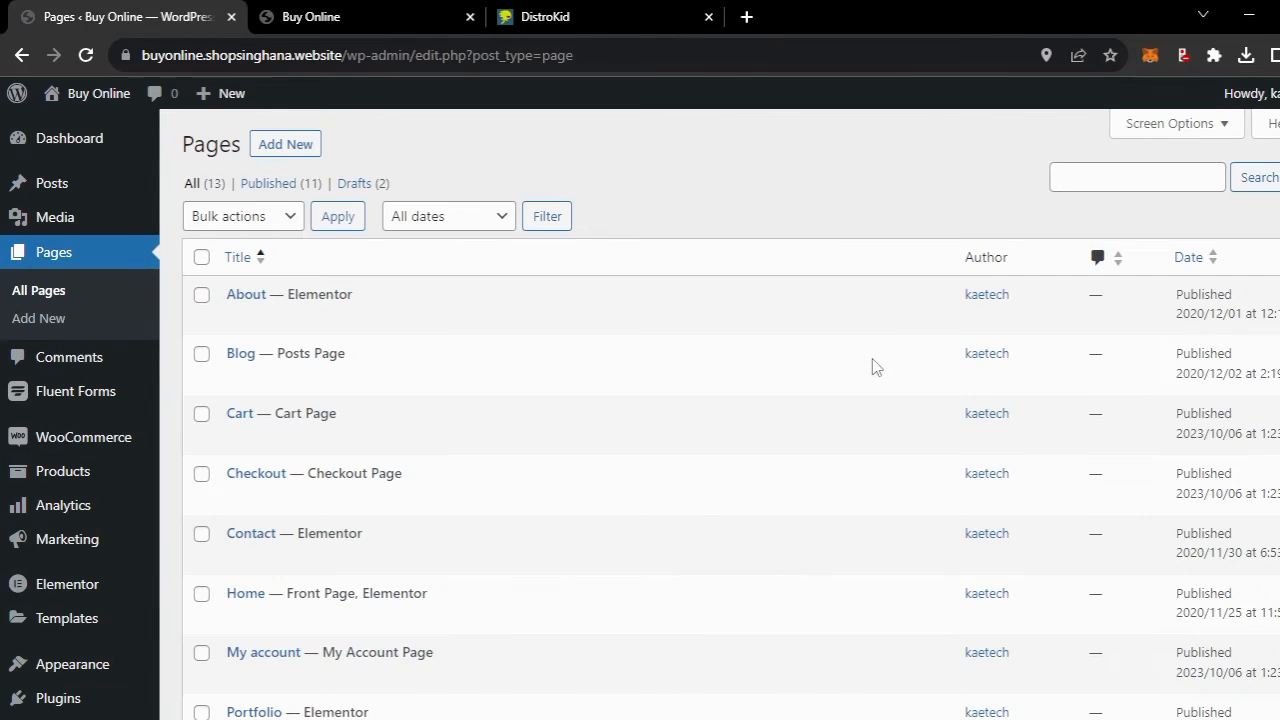
{"action": "scroll", "coordinate": [517, 427], "scroll_direction": "down", "scroll_amount": 2}
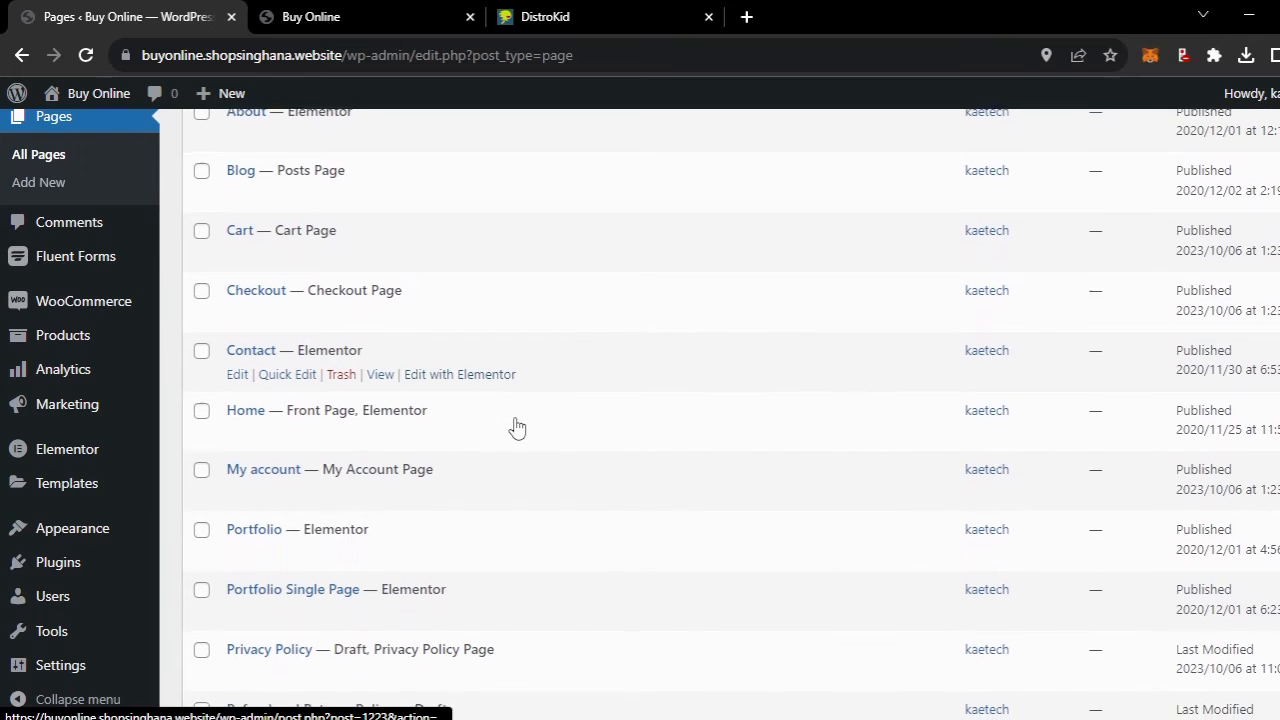
{"action": "scroll", "coordinate": [517, 427], "scroll_direction": "down", "scroll_amount": 1}
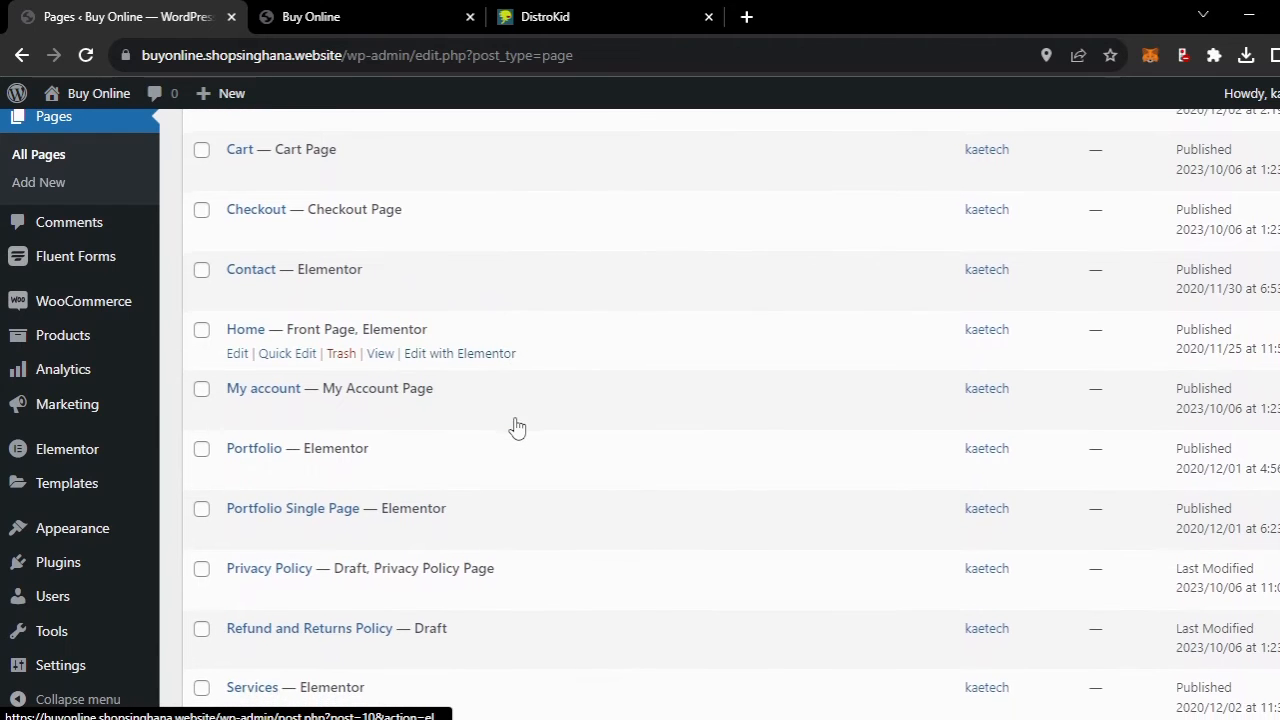
{"action": "scroll", "coordinate": [517, 428], "scroll_direction": "down", "scroll_amount": 1}
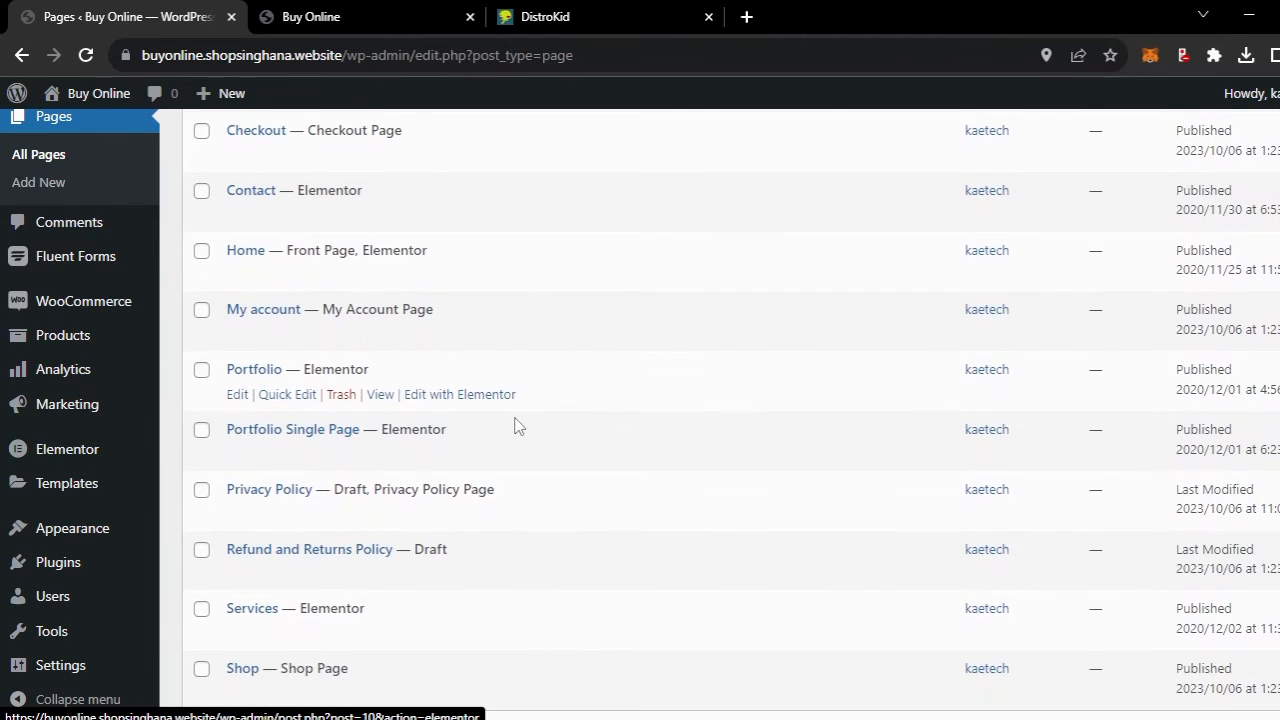
{"action": "scroll", "coordinate": [517, 428], "scroll_direction": "up", "scroll_amount": 1}
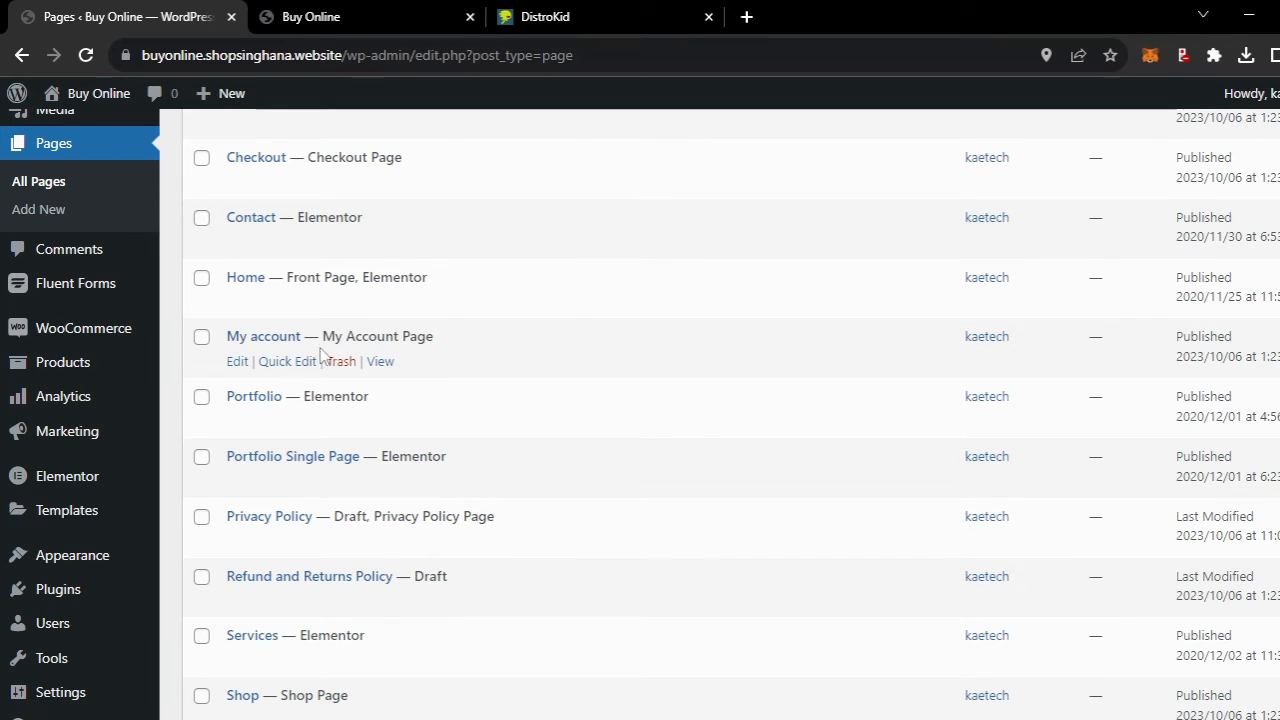
- View the My account page in a new browser tab and examine its account dashboard layout
{"action": "right_click", "coordinate": [384, 363]}
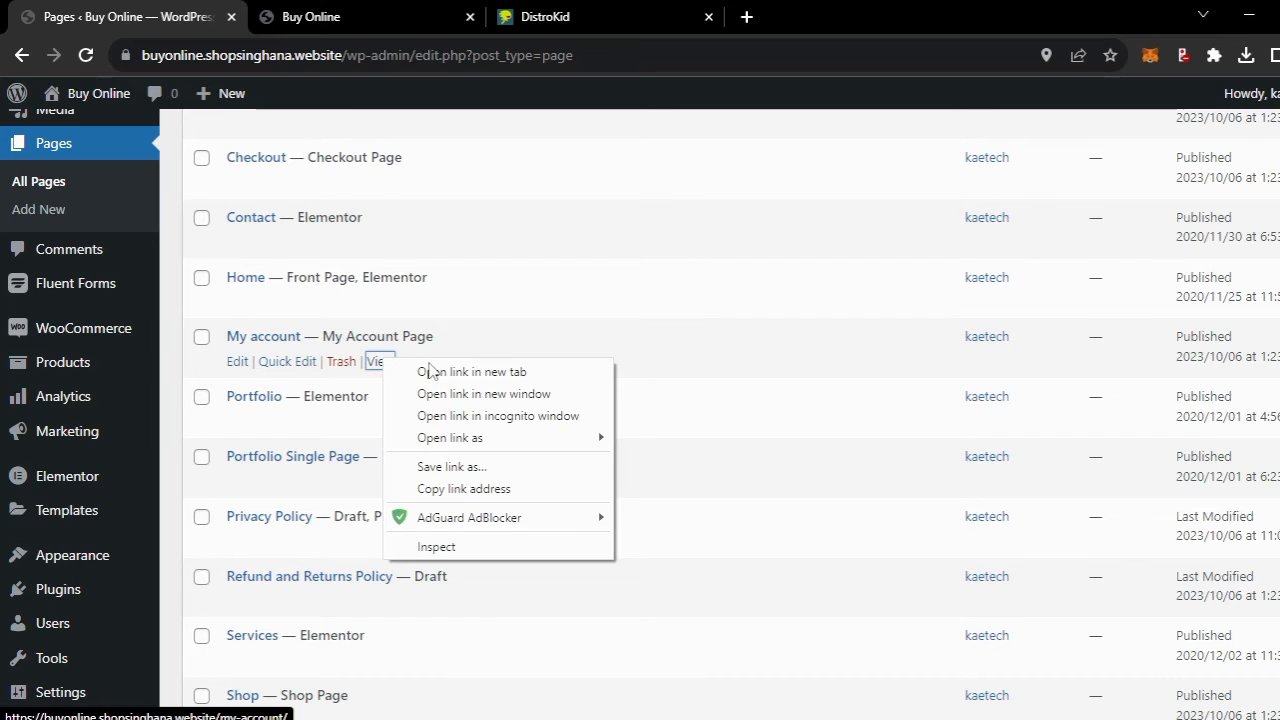
{"action": "left_click", "coordinate": [472, 374]}
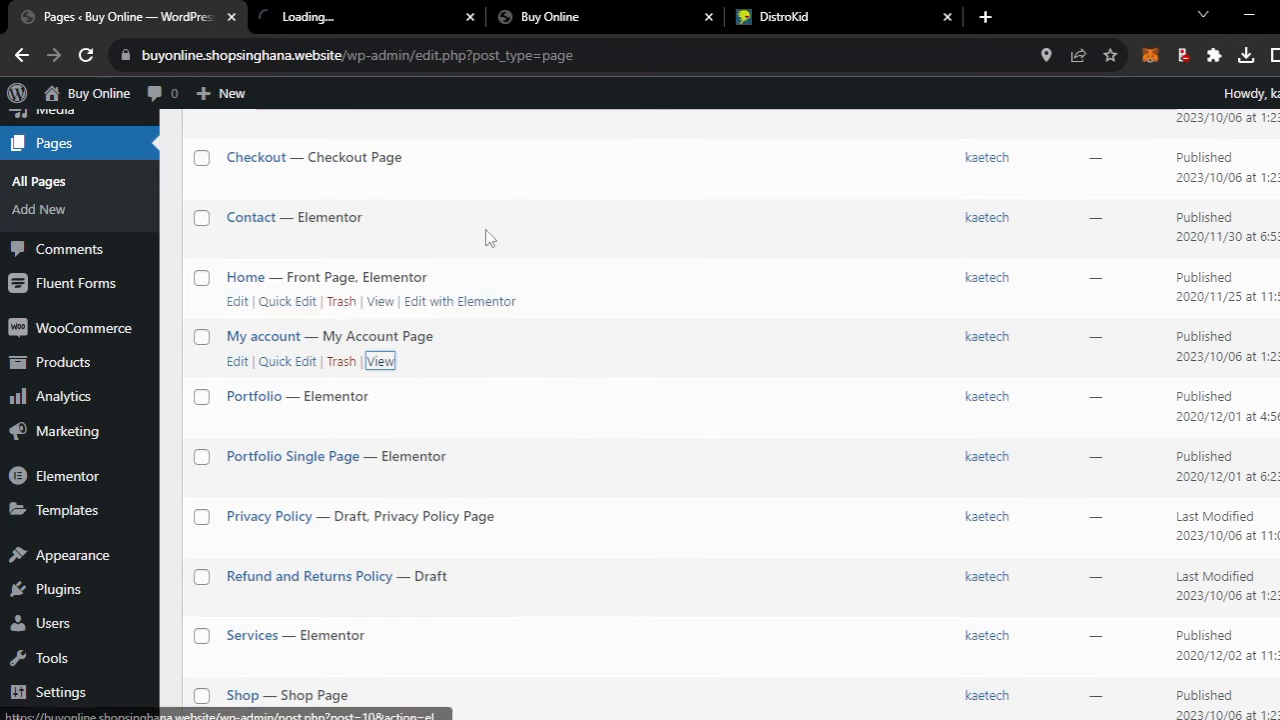
{"action": "left_click", "coordinate": [378, 20]}
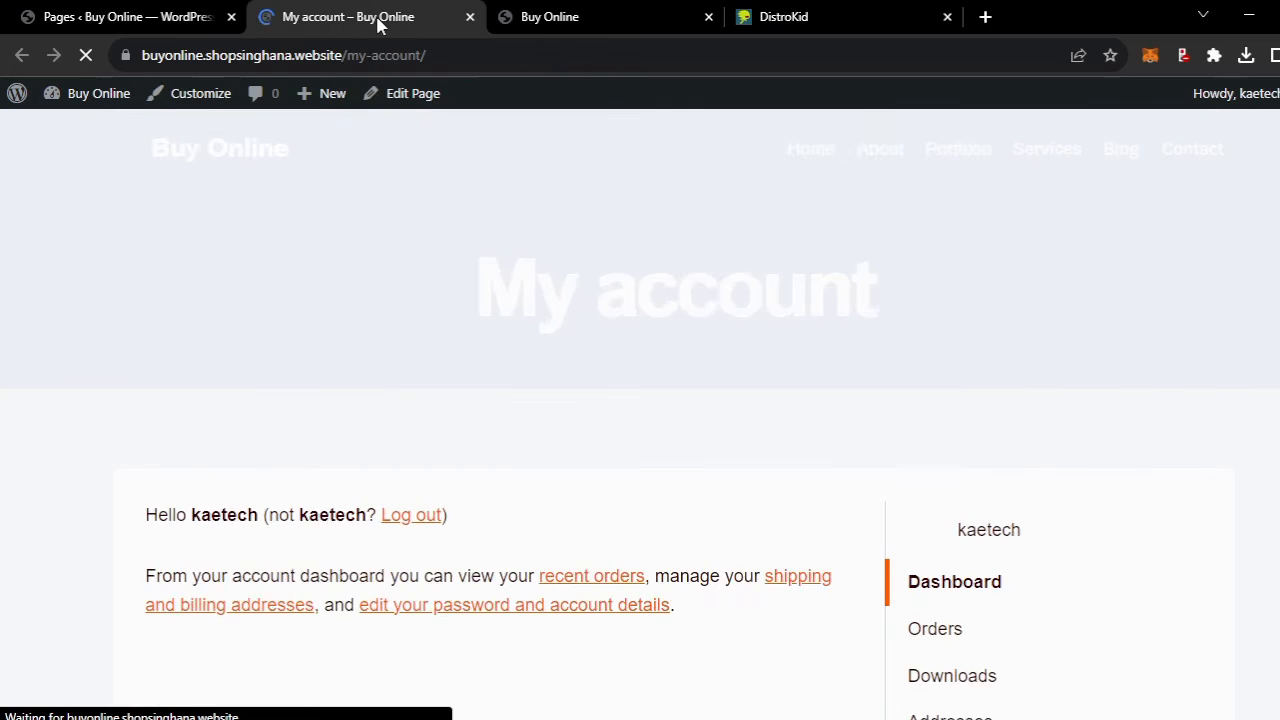
{"action": "scroll", "coordinate": [783, 418], "scroll_direction": "down", "scroll_amount": 3}
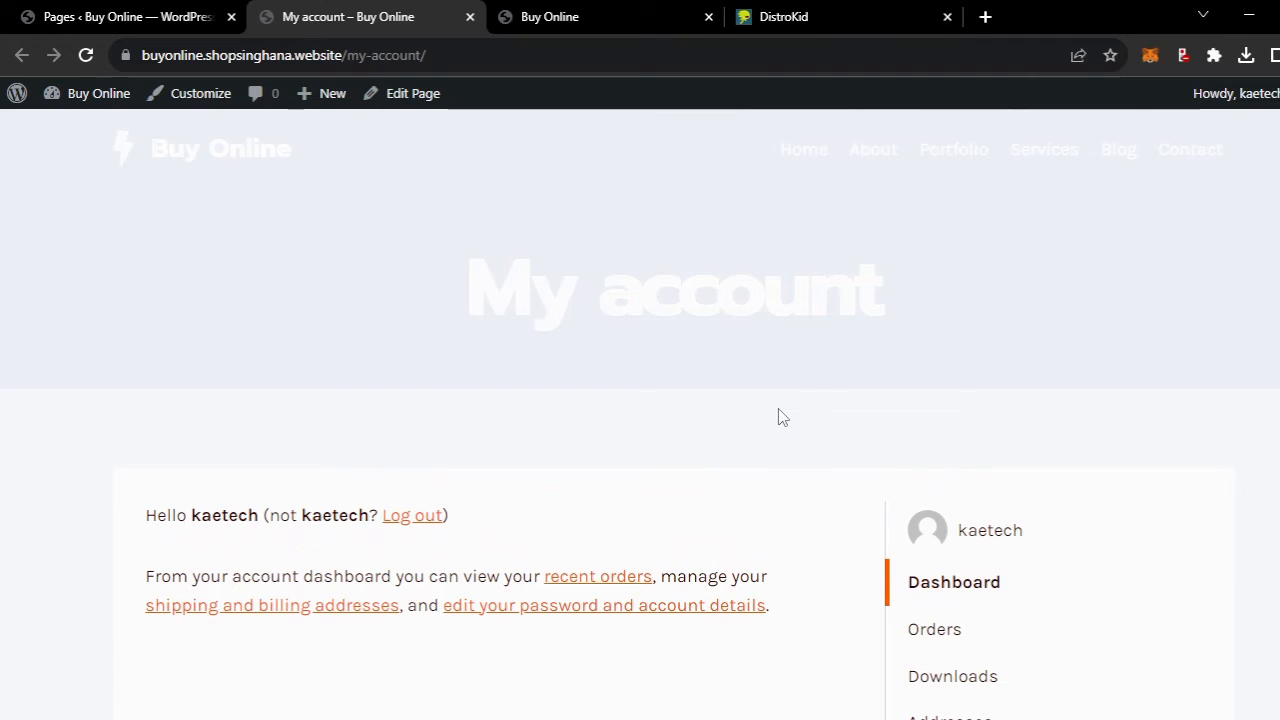
{"action": "scroll", "coordinate": [782, 417], "scroll_direction": "down", "scroll_amount": 3}
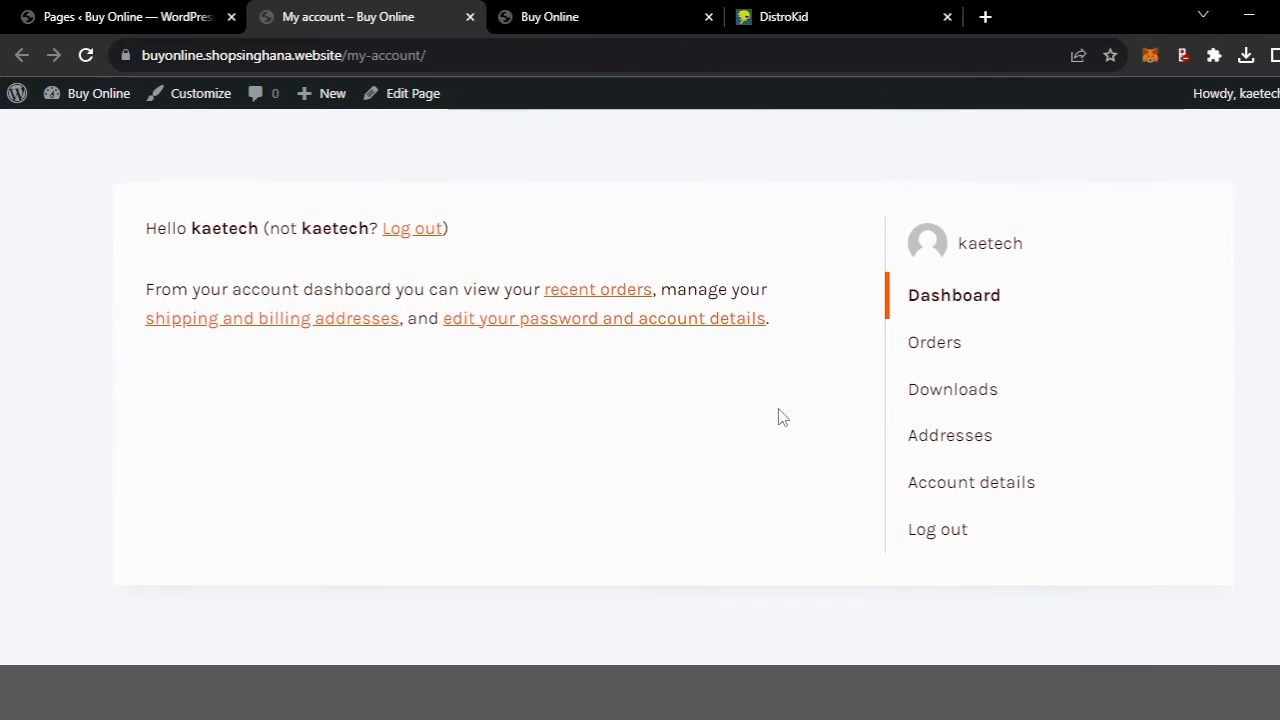
{"action": "scroll", "coordinate": [782, 417], "scroll_direction": "up", "scroll_amount": 3}
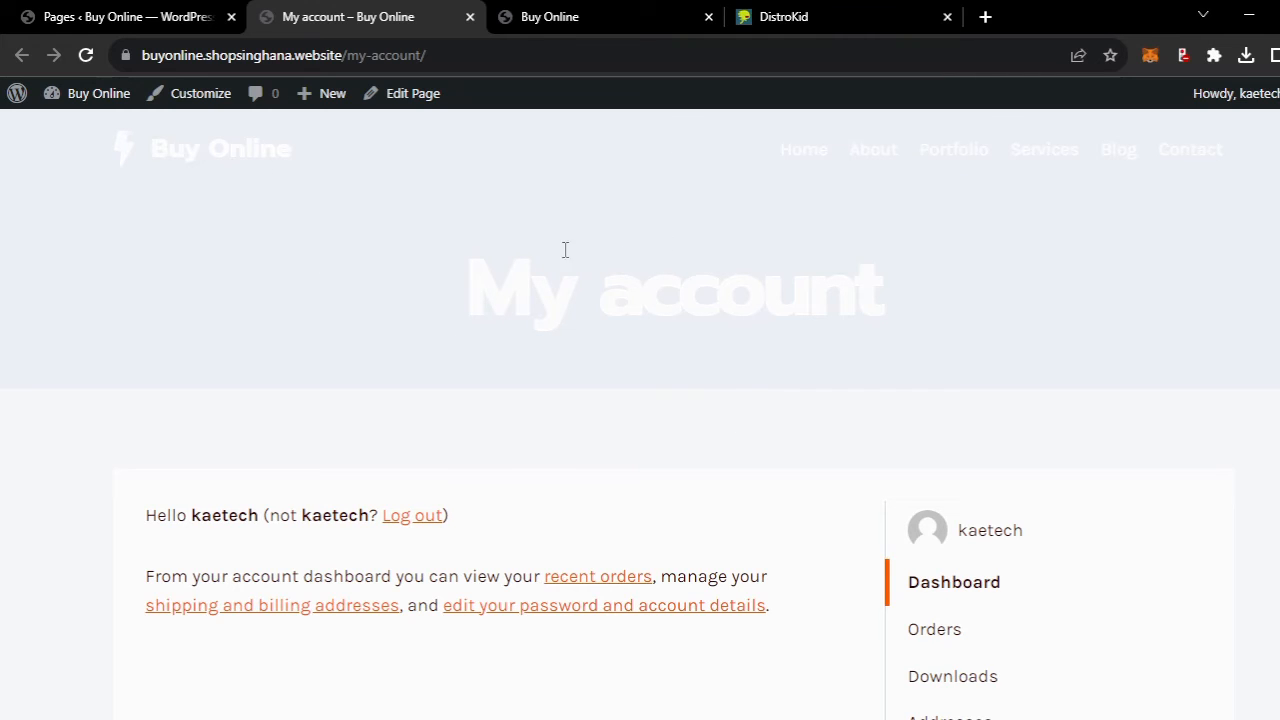
{"action": "scroll", "coordinate": [671, 470], "scroll_direction": "down", "scroll_amount": 3}
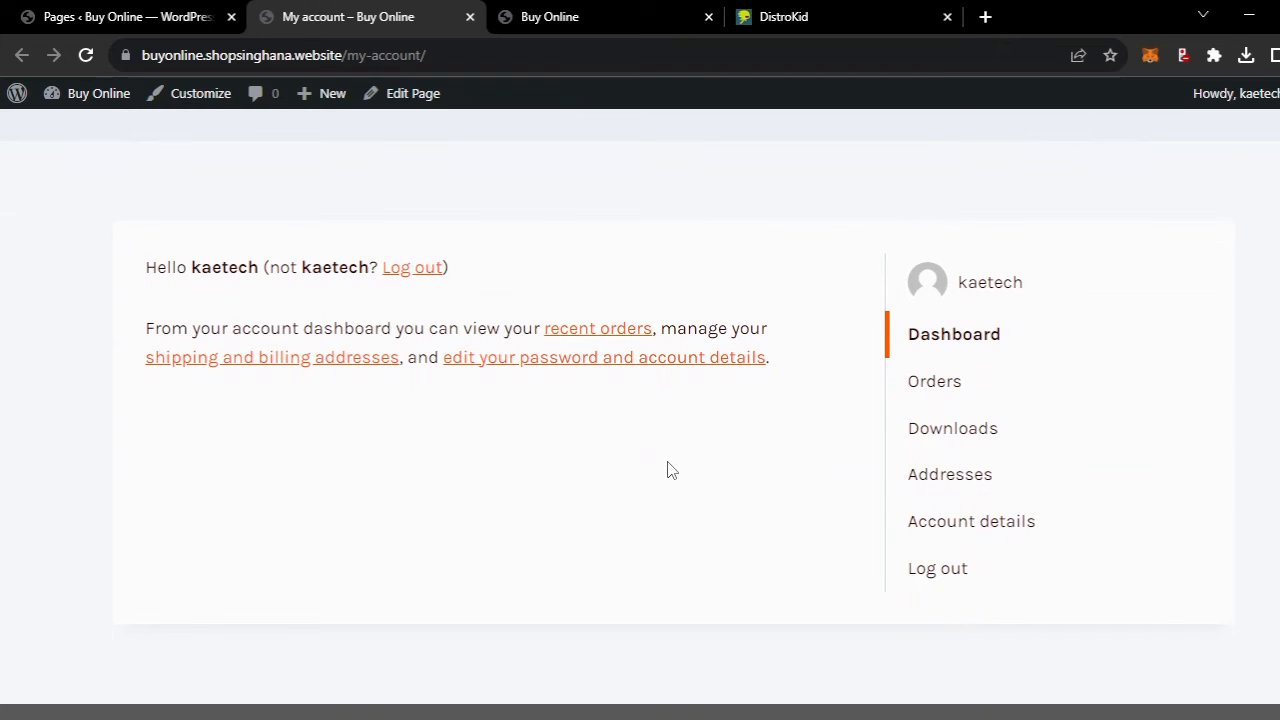
- Return to the pages list, view the Cart page in a new browser tab and examine its content
{"action": "left_click", "coordinate": [114, 16]}
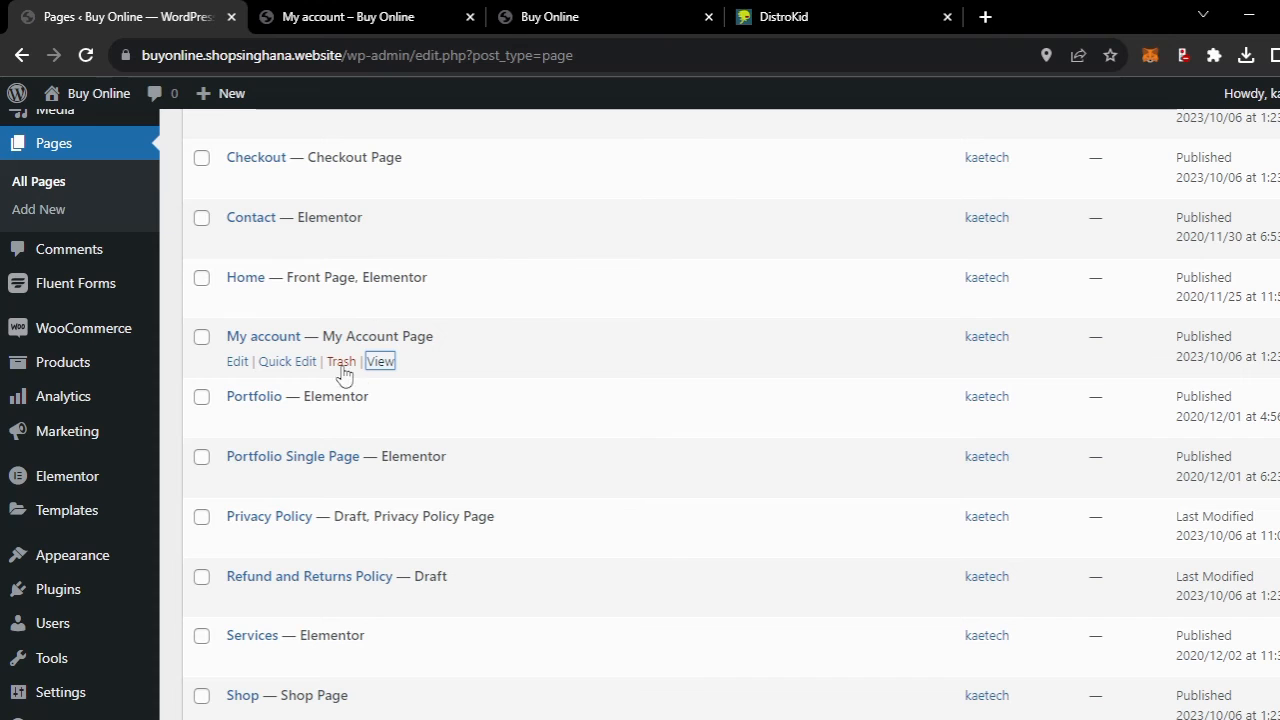
{"action": "scroll", "coordinate": [408, 372], "scroll_direction": "up", "scroll_amount": 2}
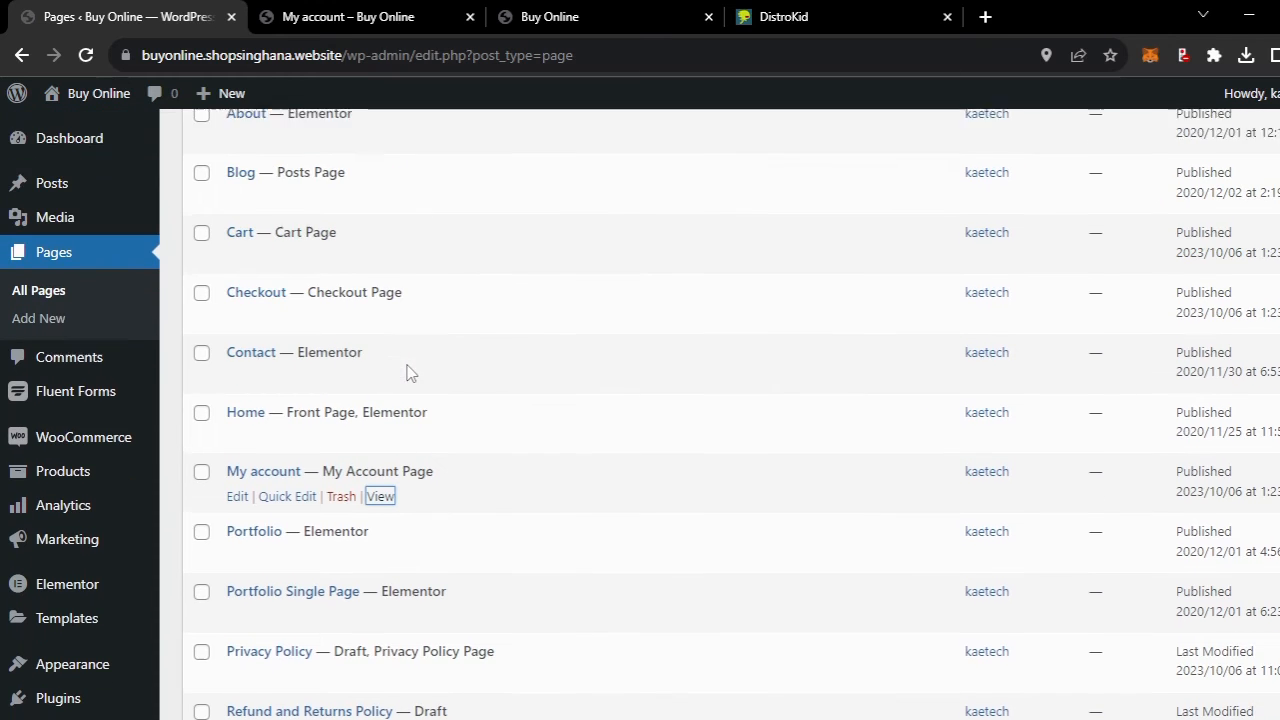
{"action": "scroll", "coordinate": [408, 371], "scroll_direction": "up", "scroll_amount": 1}
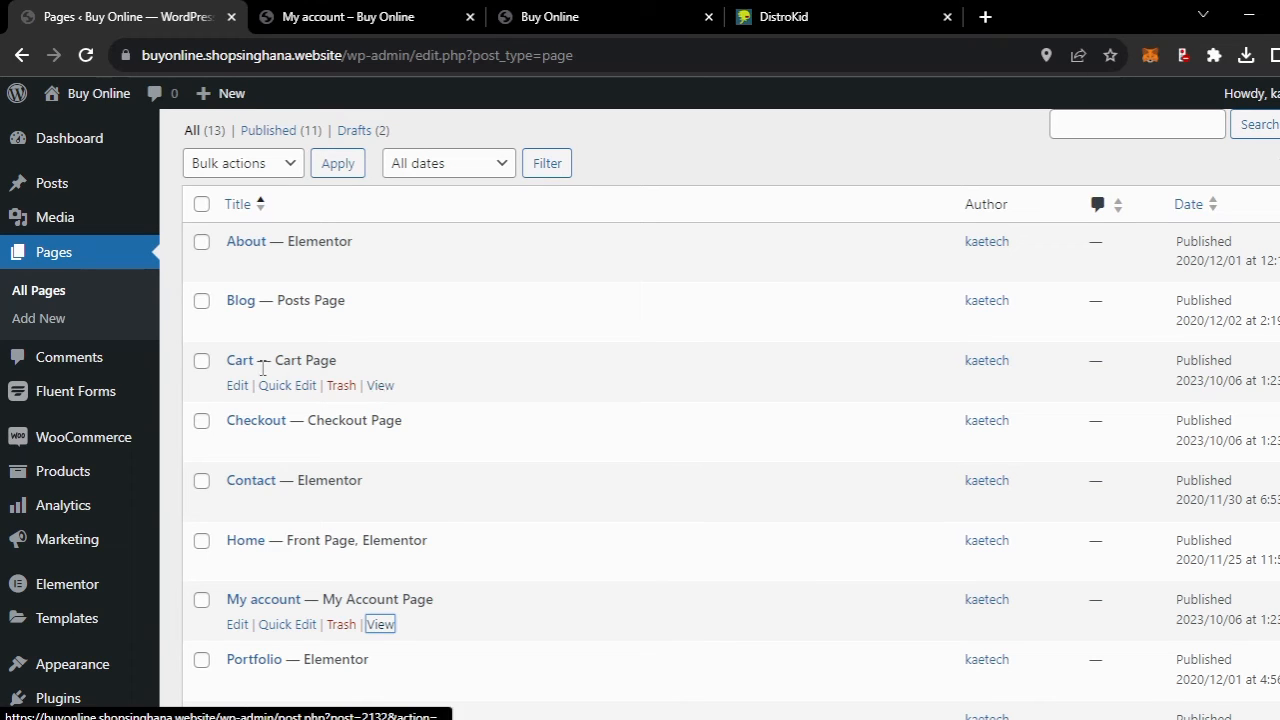
{"action": "right_click", "coordinate": [386, 386]}
{"action": "left_click", "coordinate": [443, 398]}
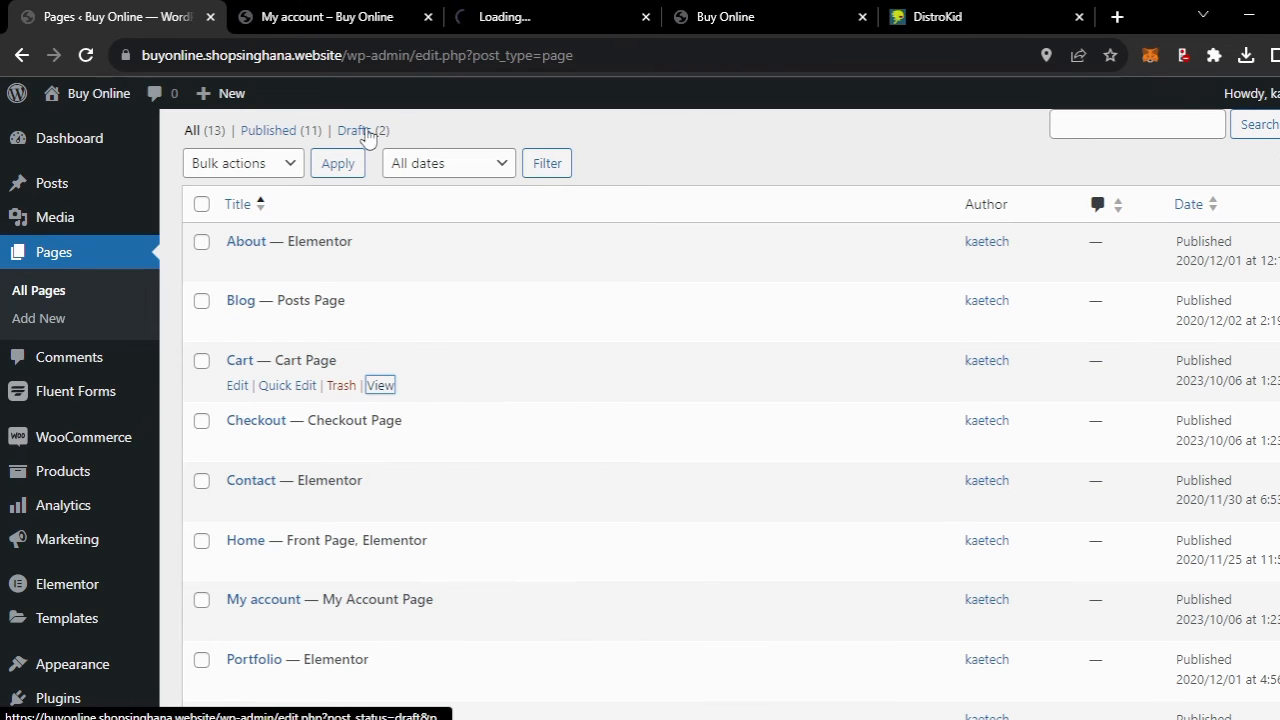
{"action": "left_click", "coordinate": [555, 16]}
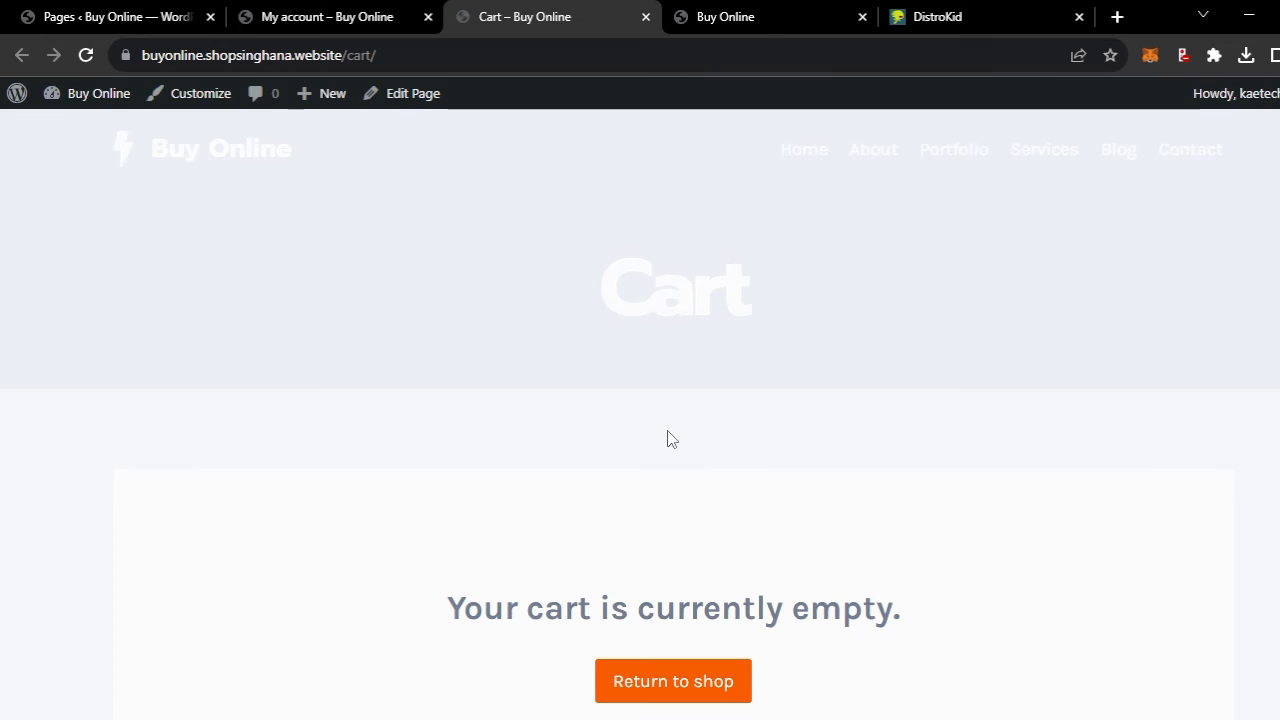
{"action": "scroll", "coordinate": [912, 494], "scroll_direction": "down", "scroll_amount": 3}
{"action": "scroll", "coordinate": [900, 494], "scroll_direction": "up", "scroll_amount": 1}
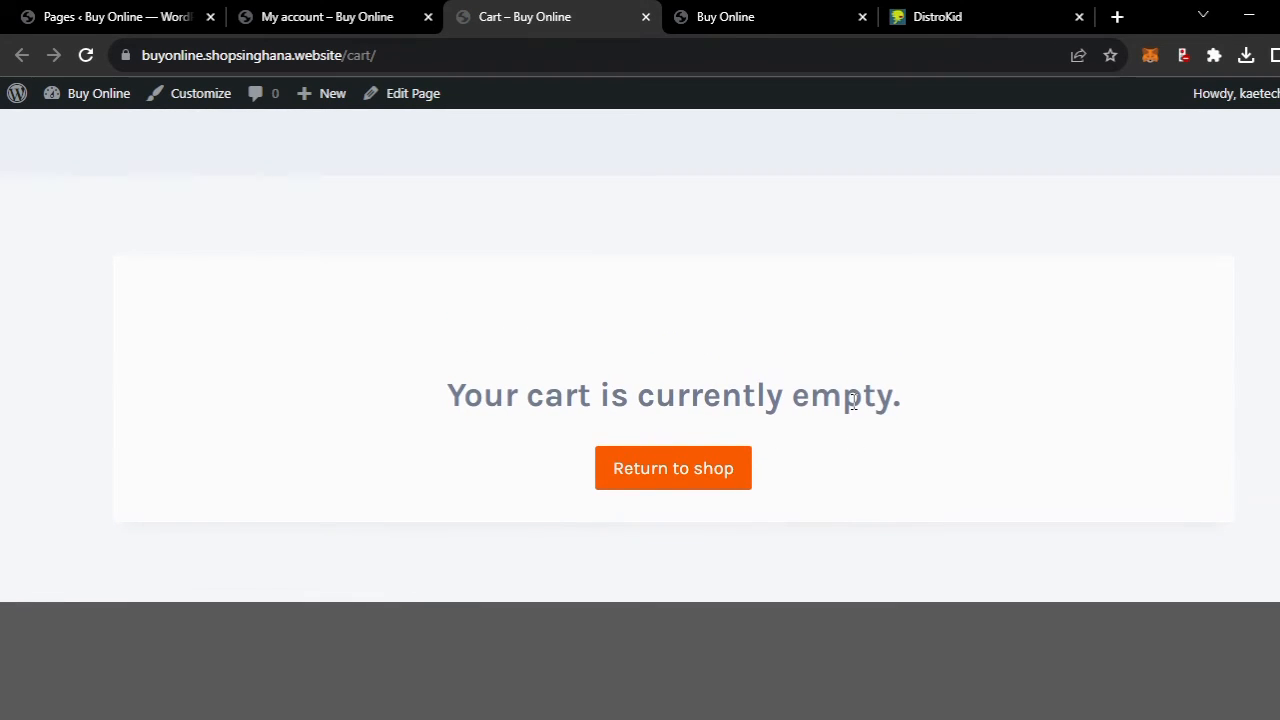
- Look over the Cart page's header and the My account page again, then return to the list of site pages
{"action": "scroll", "coordinate": [857, 374], "scroll_direction": "up", "scroll_amount": 2}
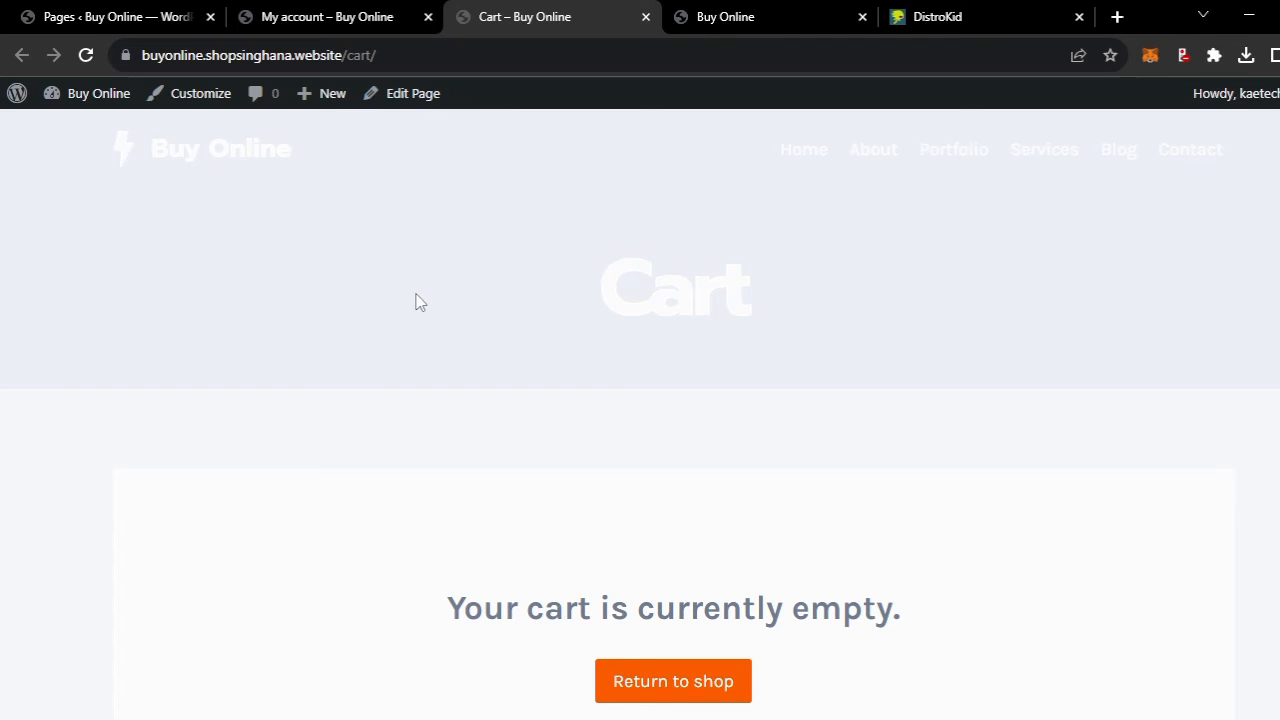
{"action": "left_click", "coordinate": [354, 18]}
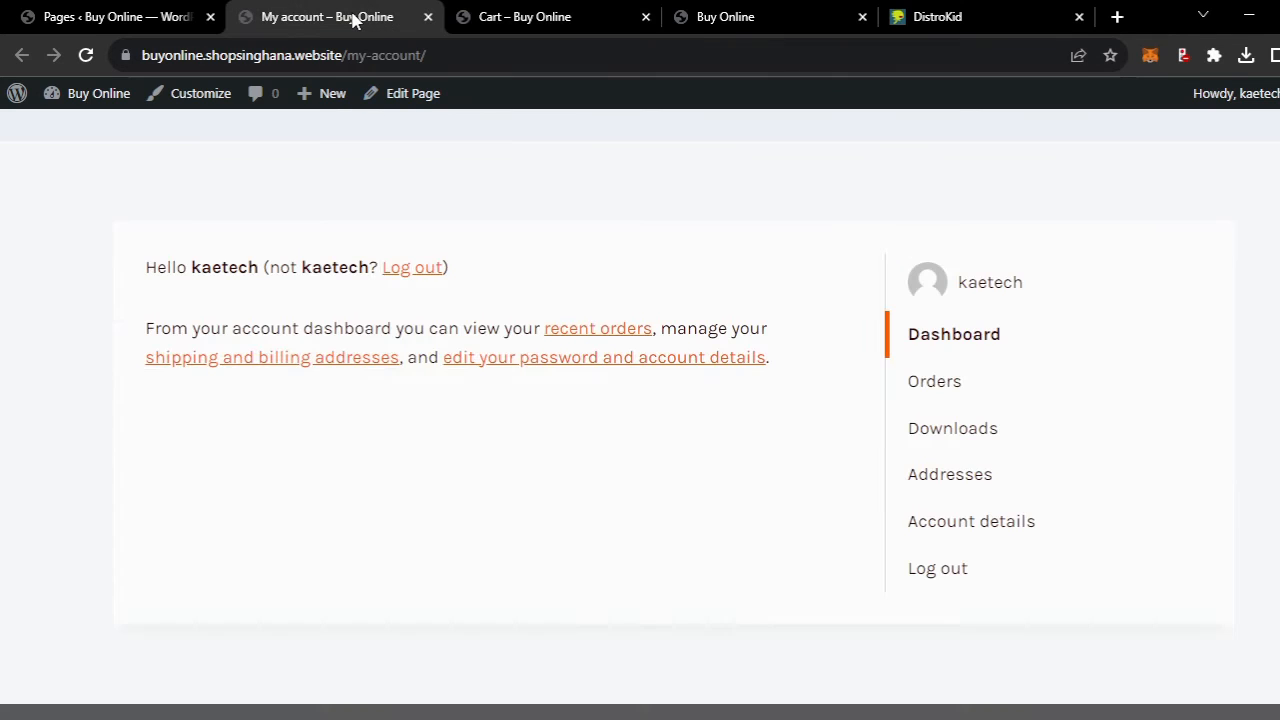
{"action": "left_click", "coordinate": [114, 17]}
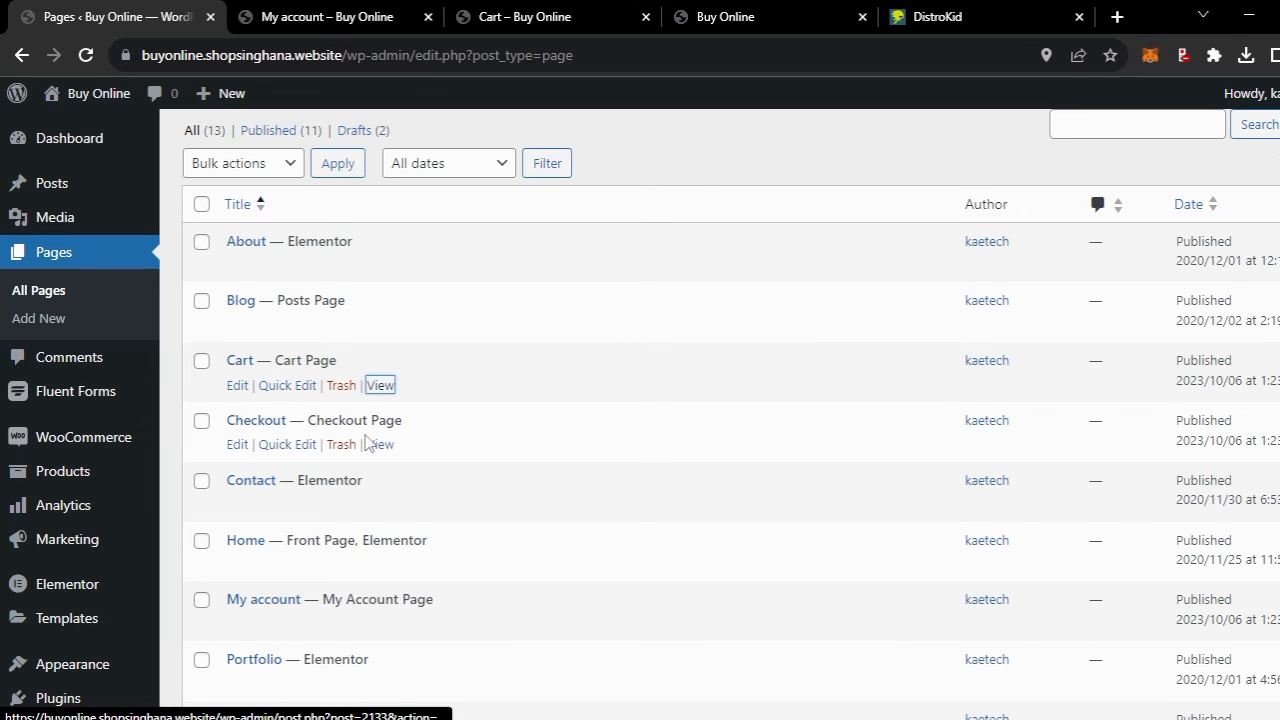
- Find the Shop page in the pages list, view it in a new browser tab and examine its content down to the footer
{"action": "scroll", "coordinate": [366, 434], "scroll_direction": "down", "scroll_amount": 3}
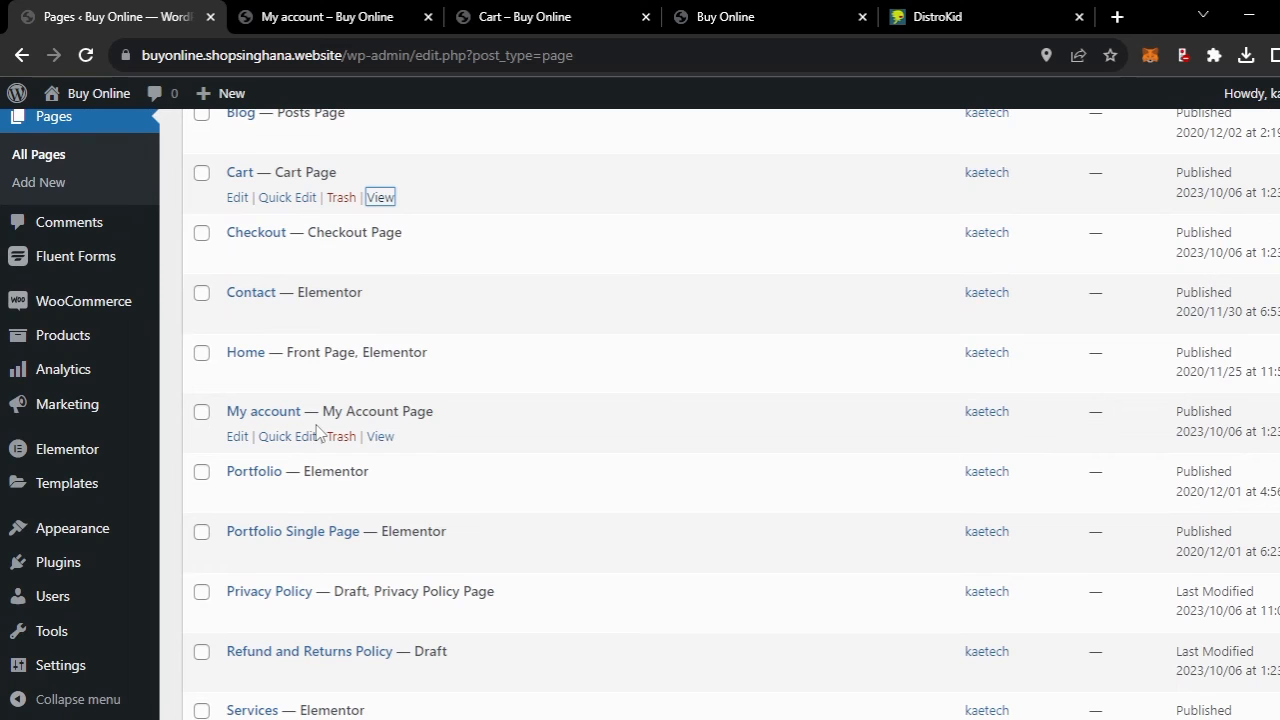
{"action": "scroll", "coordinate": [316, 430], "scroll_direction": "down", "scroll_amount": 3}
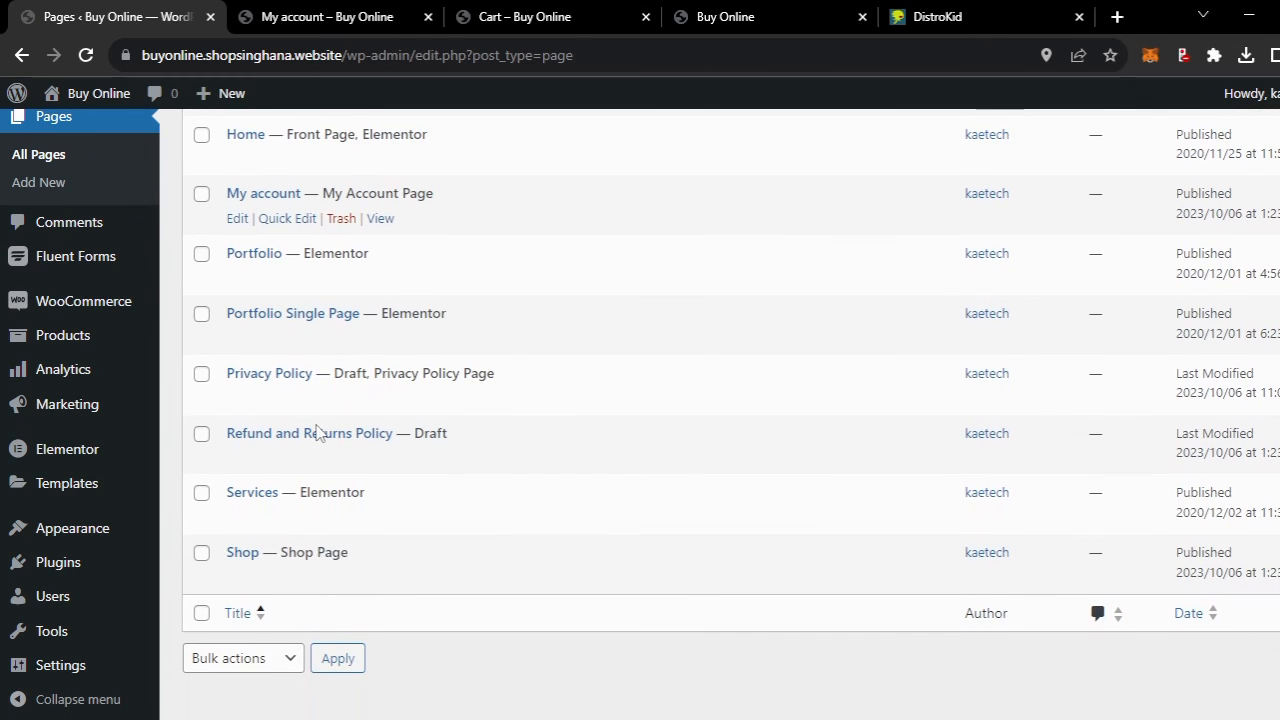
{"action": "scroll", "coordinate": [316, 432], "scroll_direction": "down", "scroll_amount": 1}
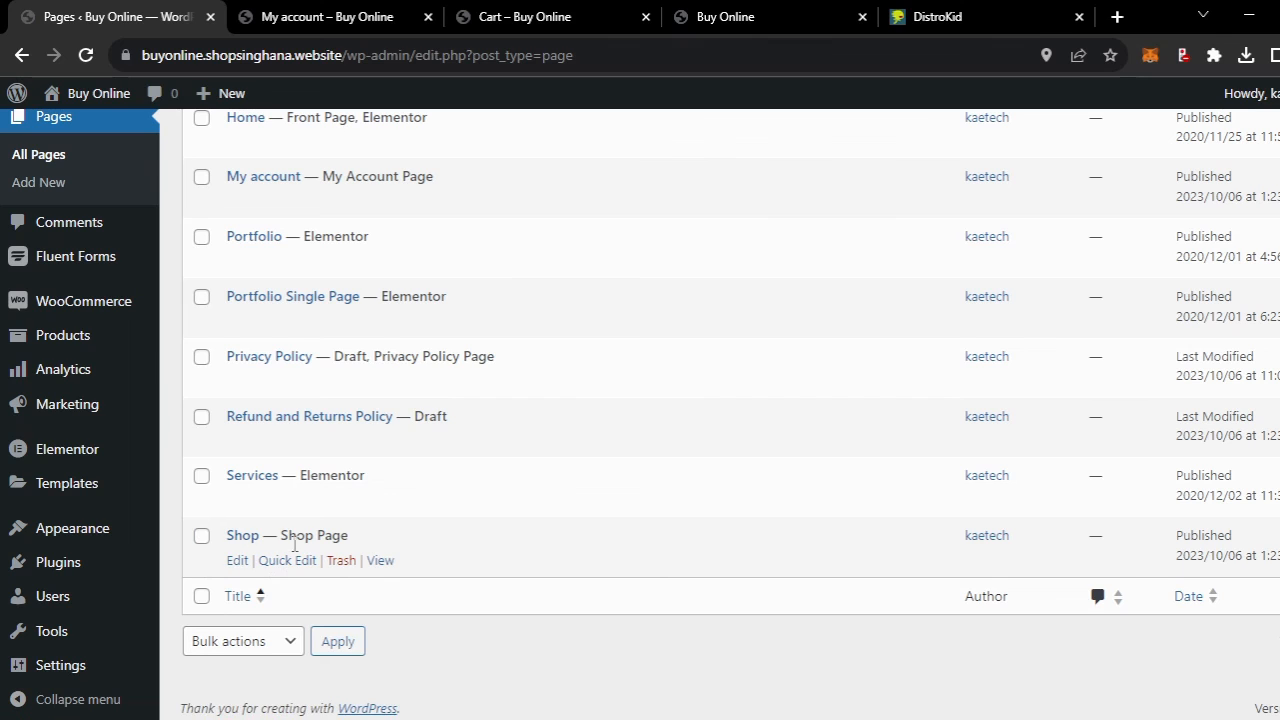
{"action": "right_click", "coordinate": [380, 562]}
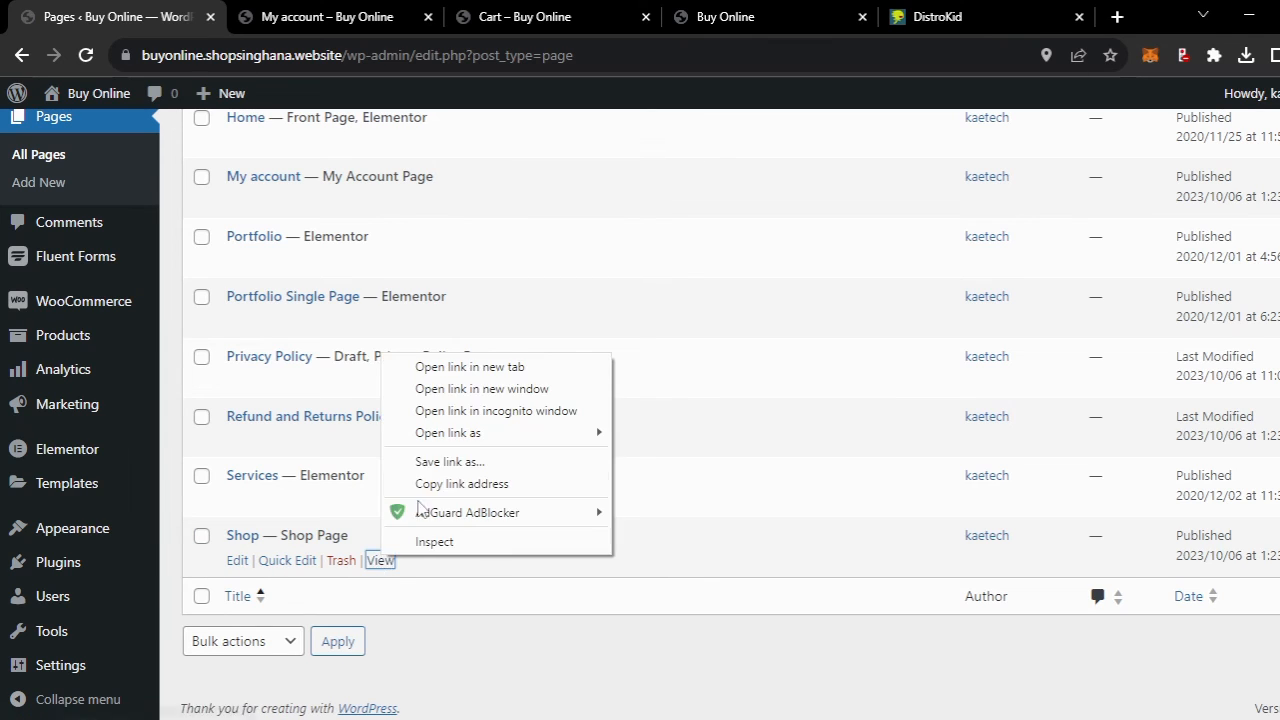
{"action": "left_click", "coordinate": [400, 364]}
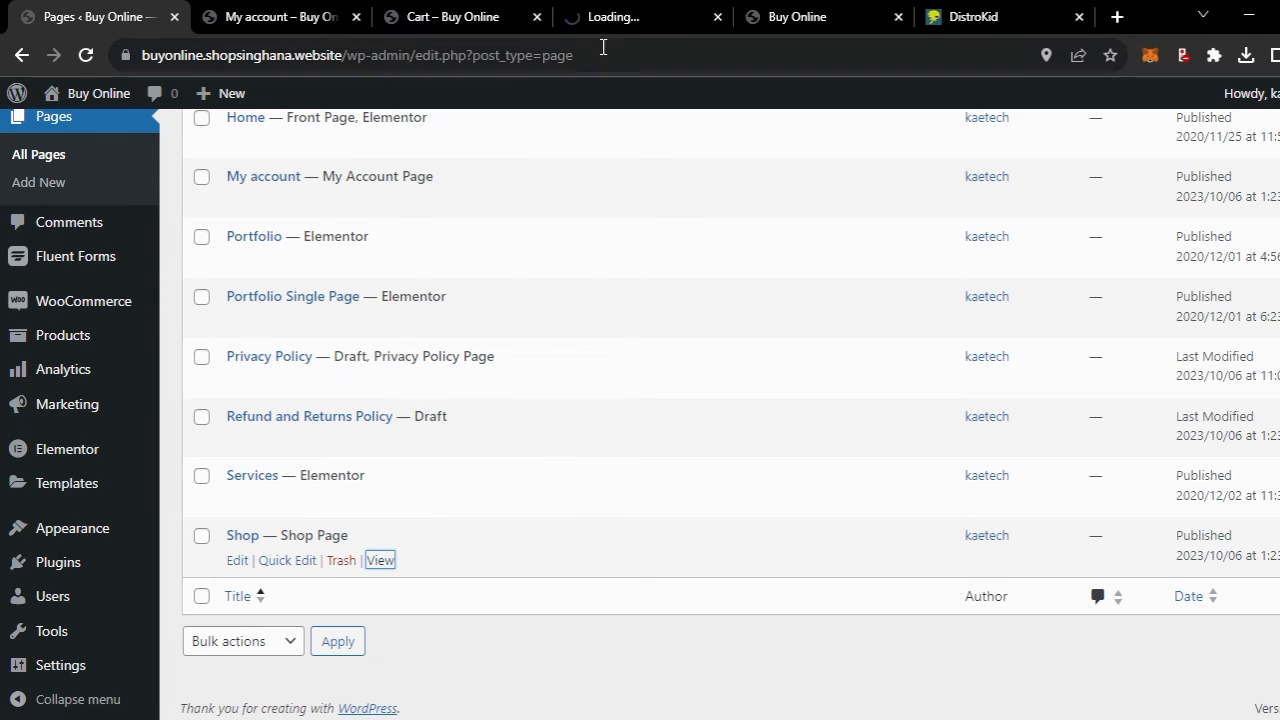
{"action": "left_click", "coordinate": [640, 16]}
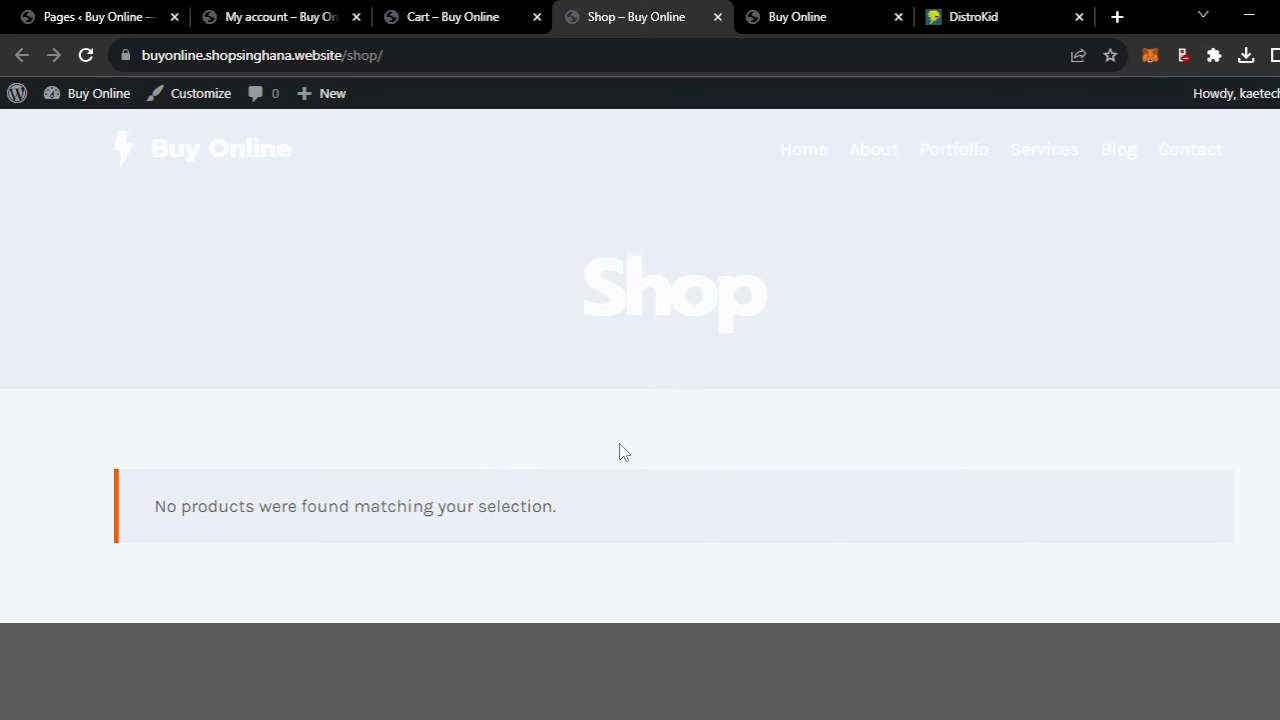
{"action": "scroll", "coordinate": [619, 452], "scroll_direction": "down", "scroll_amount": 3}
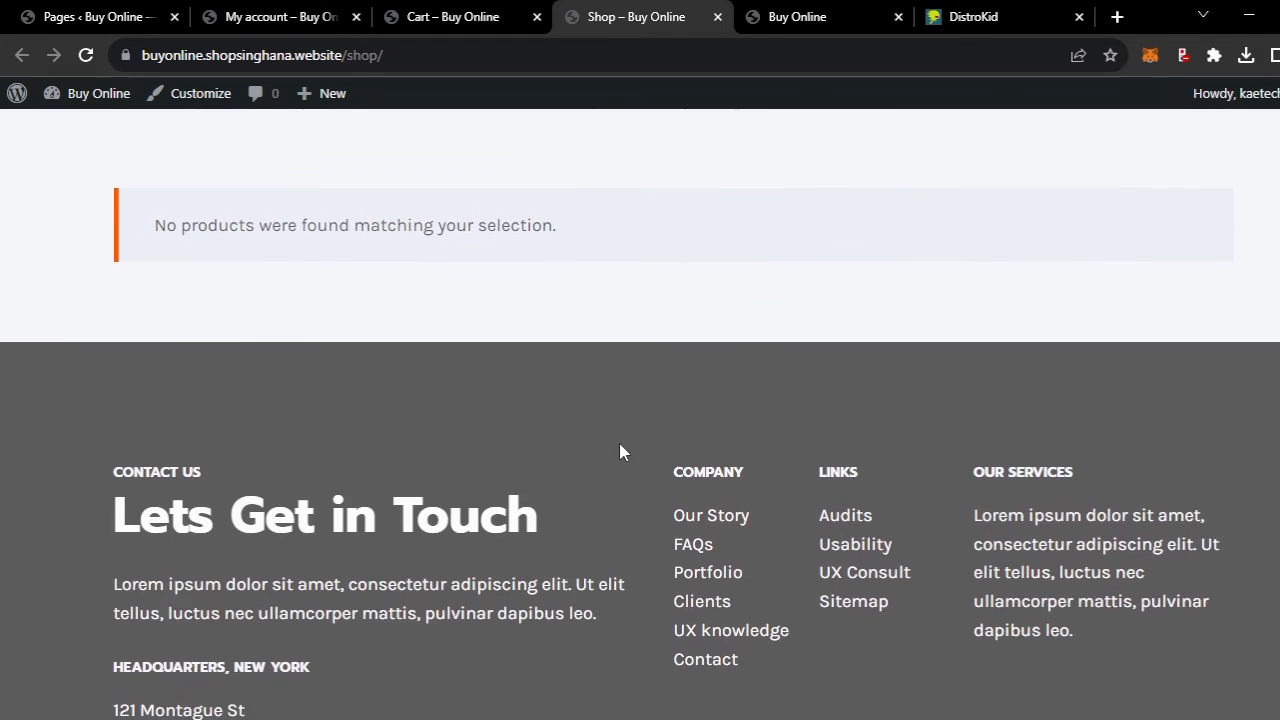
{"action": "scroll", "coordinate": [619, 452], "scroll_direction": "up", "scroll_amount": 3}
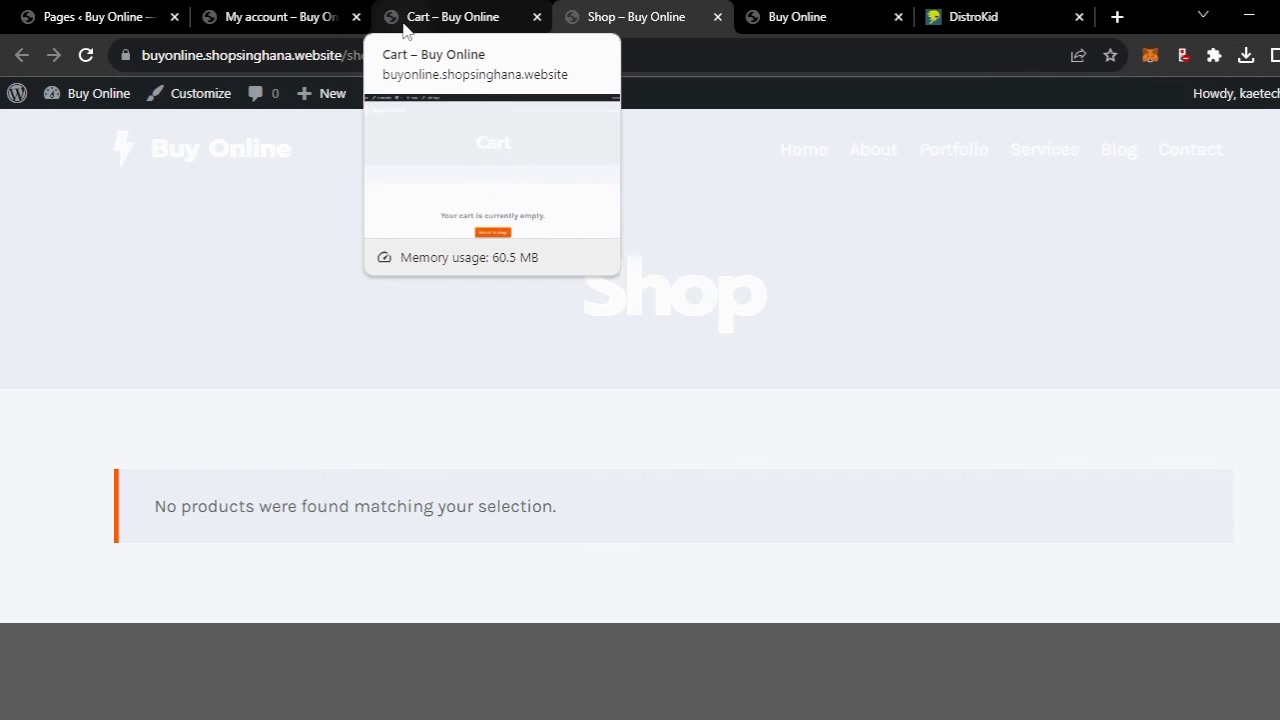
- Close the Shop, Cart and My account browser tabs and look through the list of site pages again
{"action": "left_click", "coordinate": [717, 18]}
{"action": "left_click", "coordinate": [536, 18]}
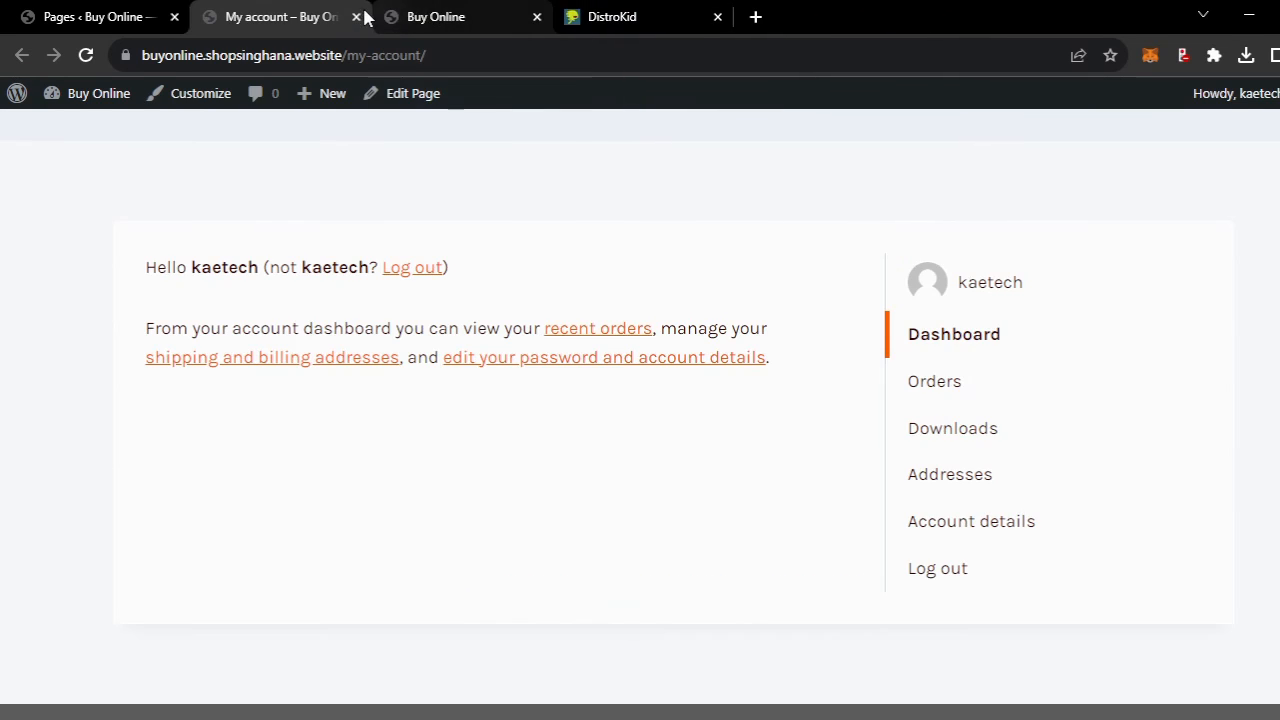
{"action": "left_click", "coordinate": [356, 17]}
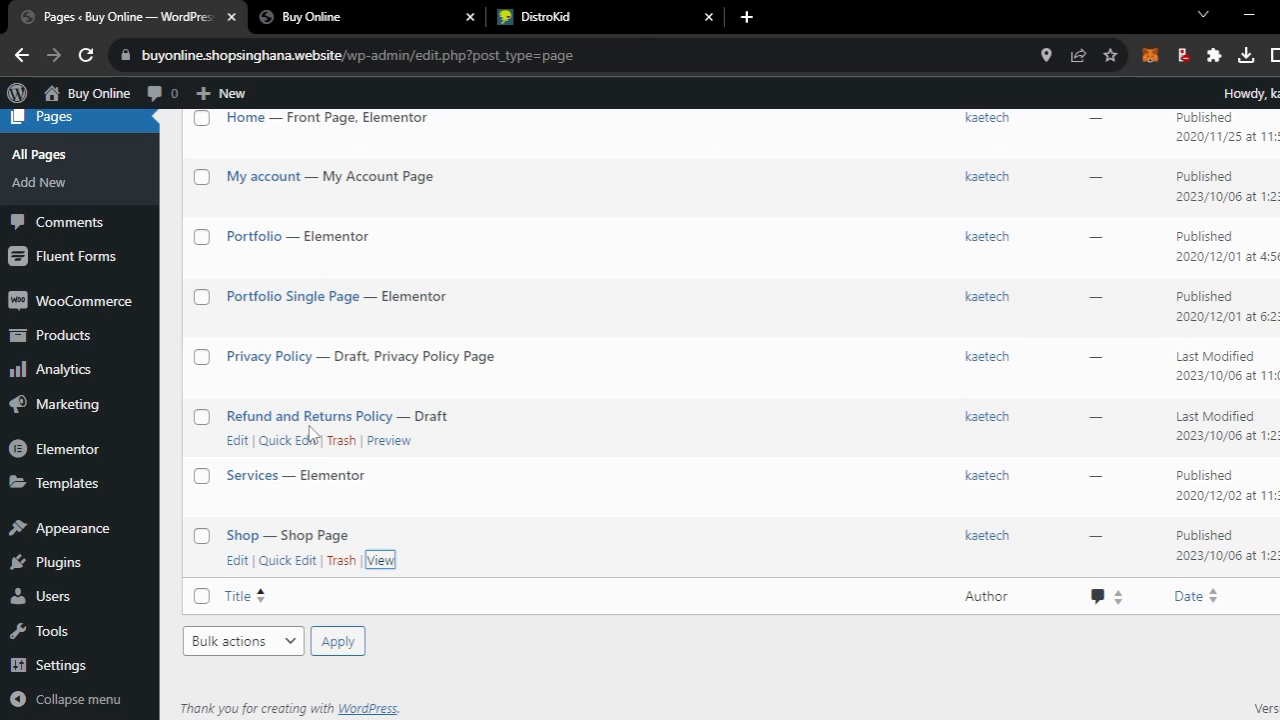
{"action": "scroll", "coordinate": [310, 432], "scroll_direction": "up", "scroll_amount": 5}
{"action": "scroll", "coordinate": [310, 432], "scroll_direction": "down", "scroll_amount": 4}
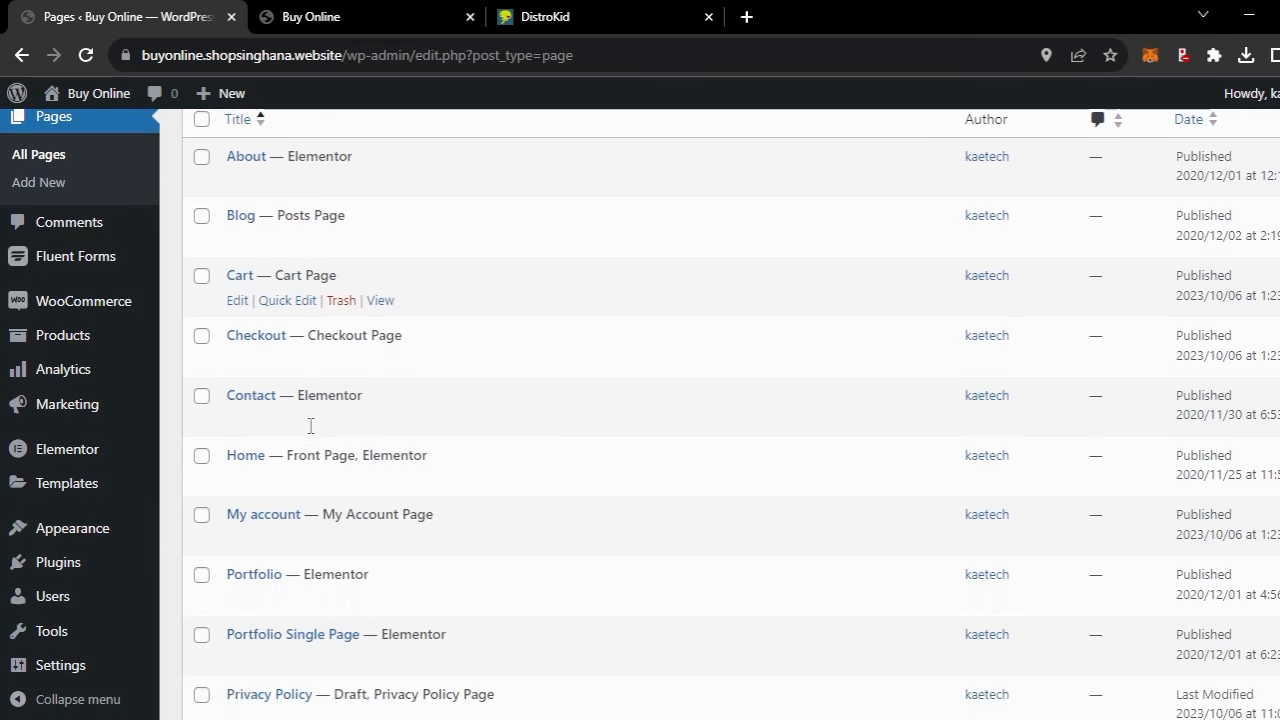